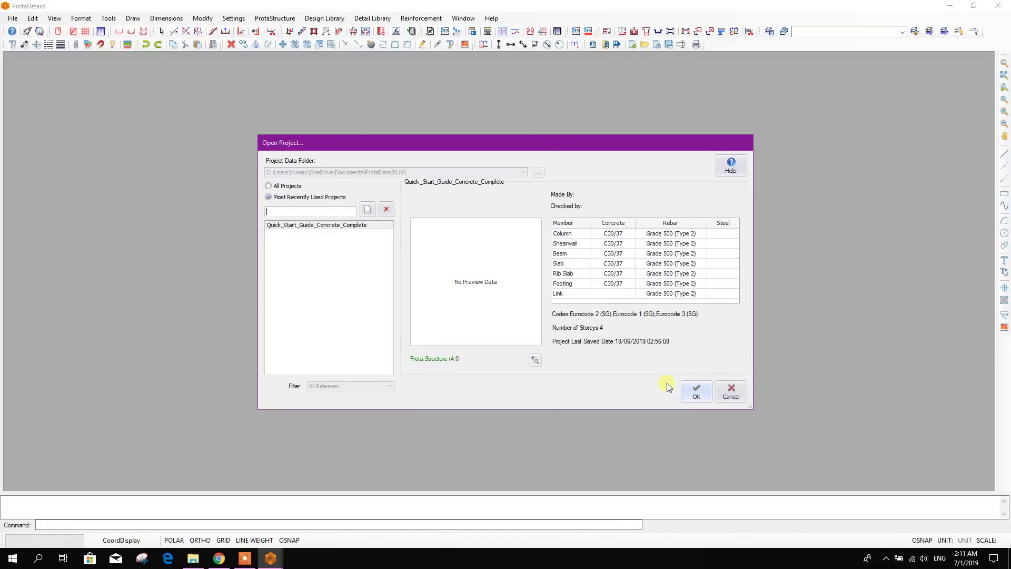
Step: Load the Quick_Start_Guide_Concrete_Complete project and start a new blank drawing
click(695, 391)
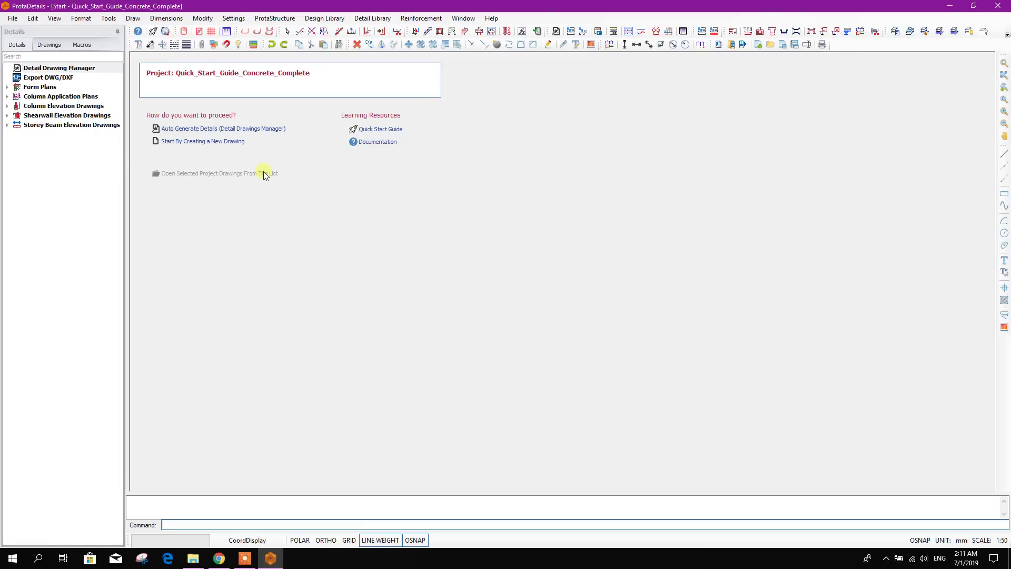
click(237, 142)
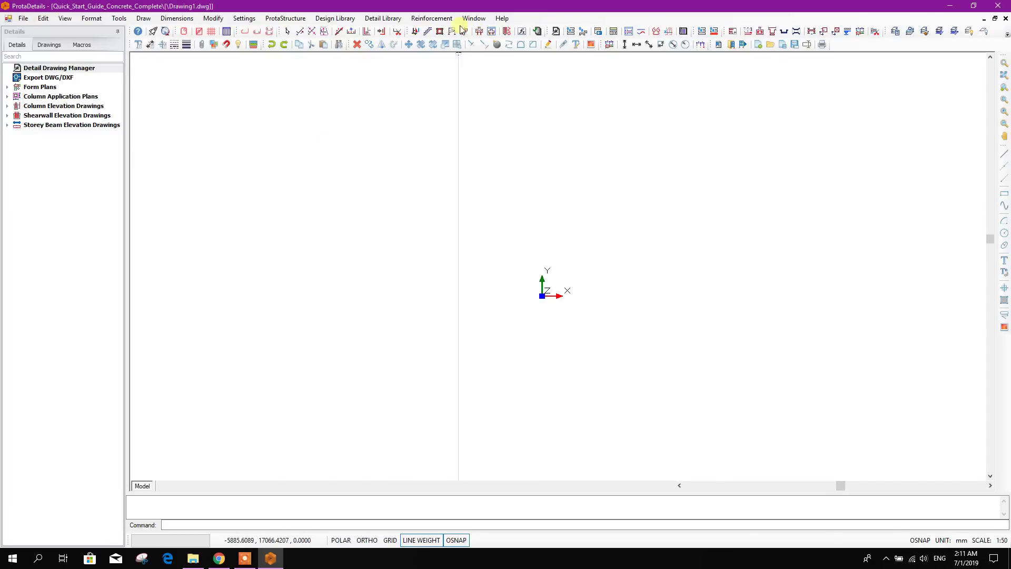
Step: Browse the detail library menus, then start a Cantilever Retaining Wall design and reposition its window
click(383, 25)
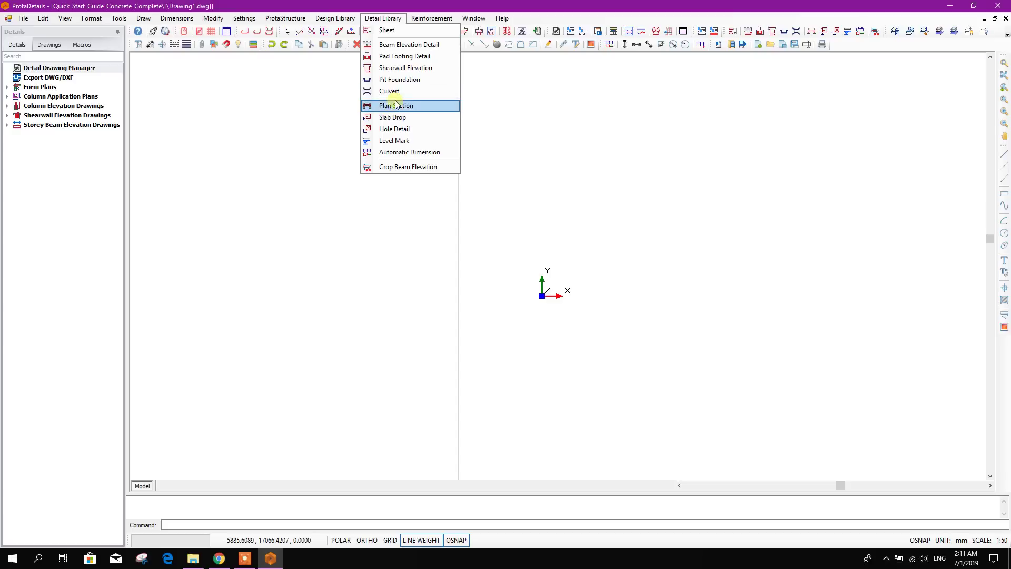
click(353, 11)
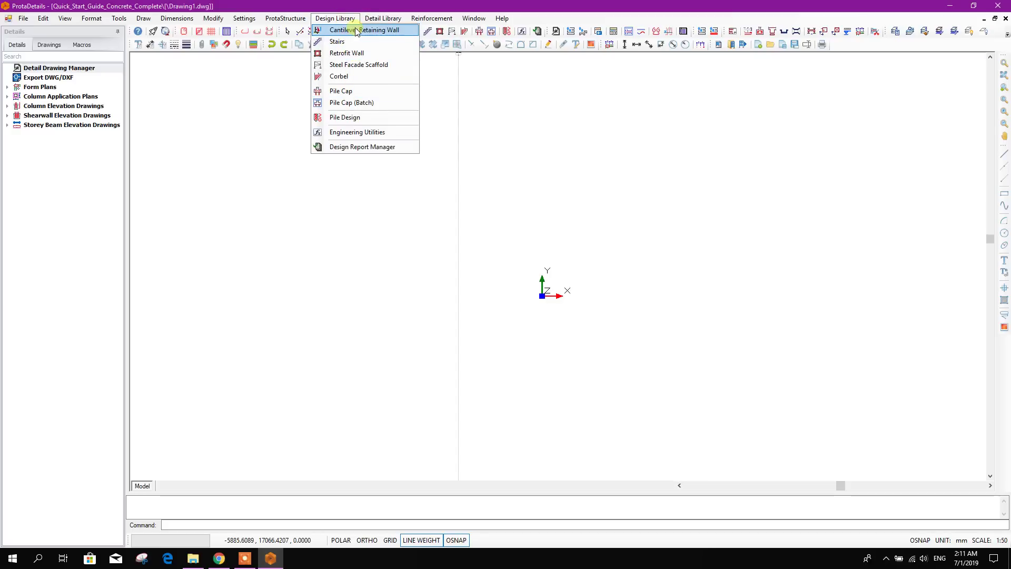
click(432, 17)
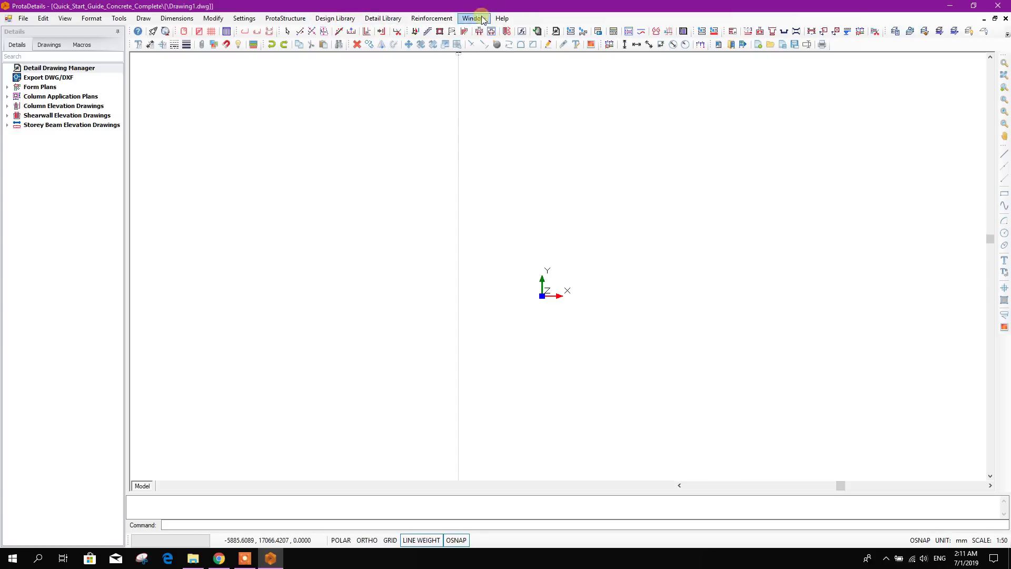
click(417, 34)
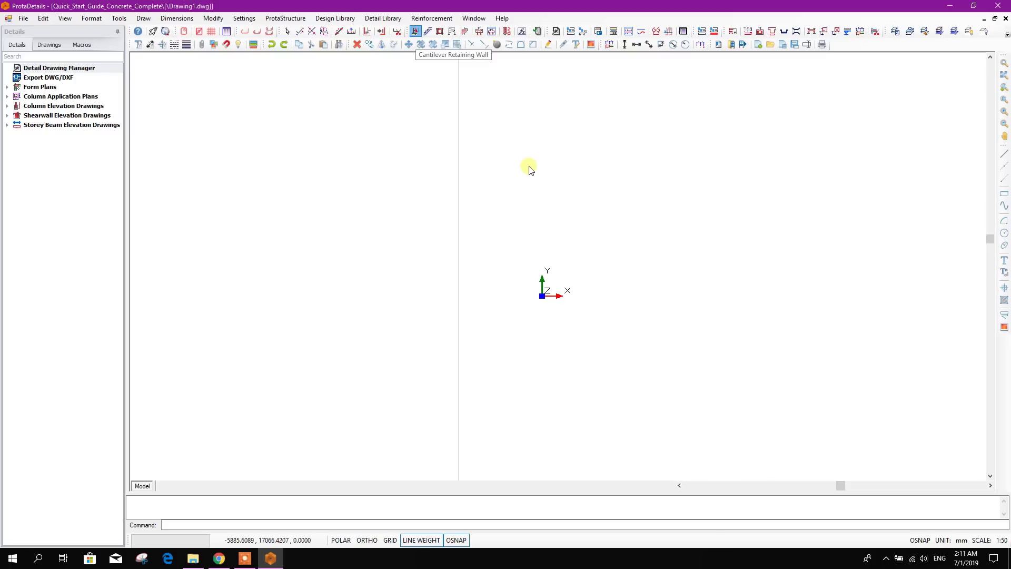
drag(507, 136, 559, 129)
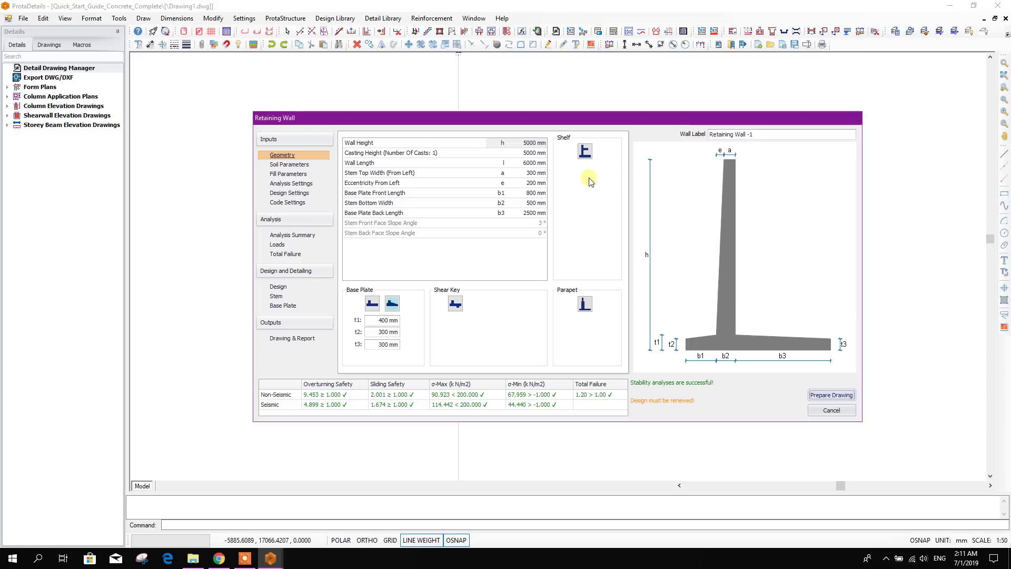
click(587, 152)
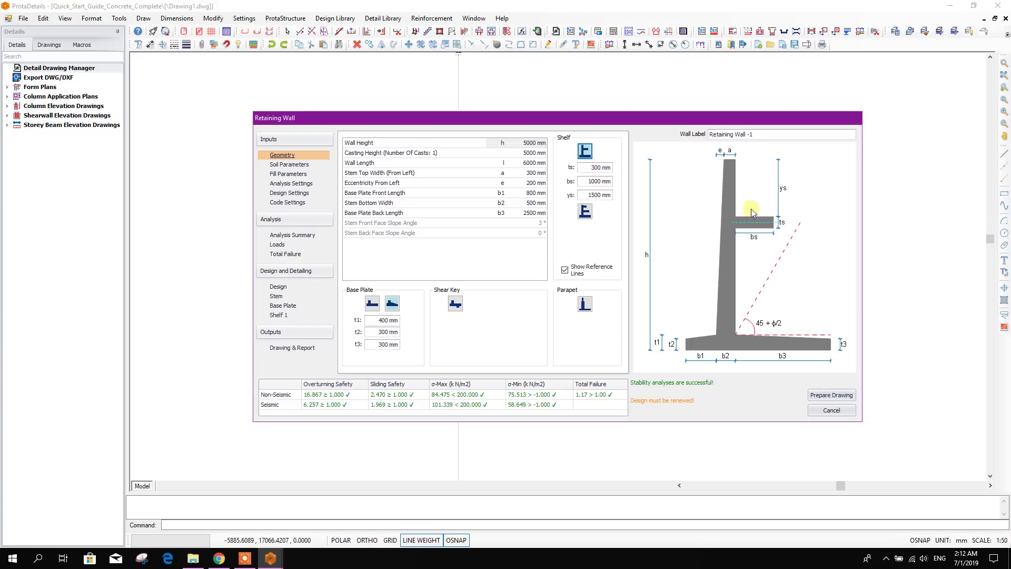
click(585, 151)
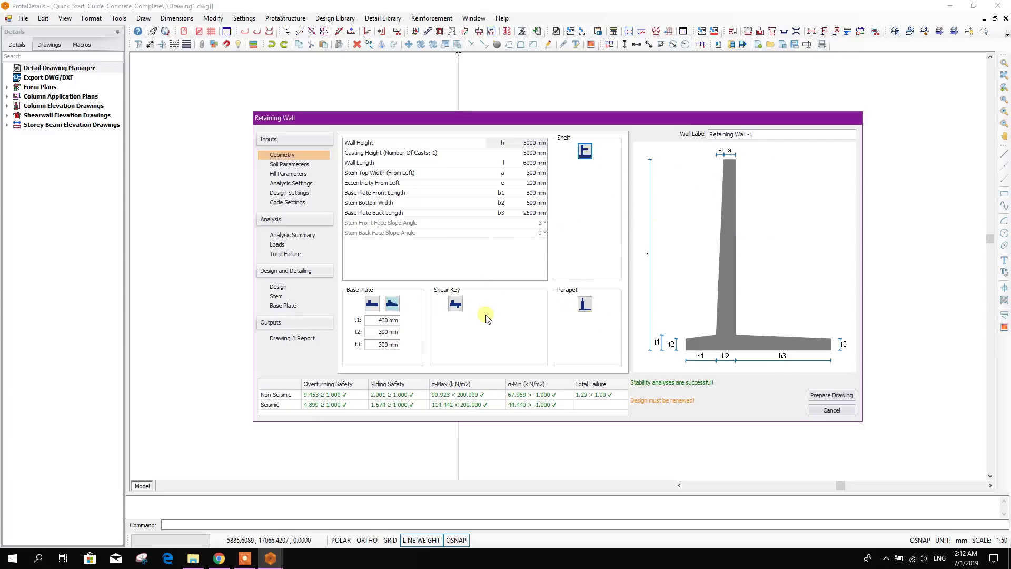
click(372, 304)
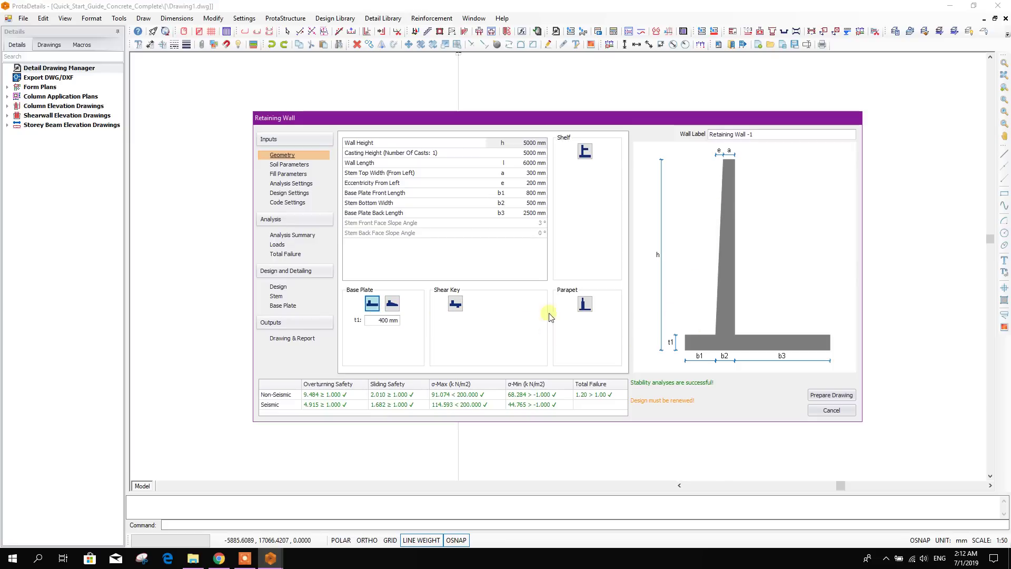
click(585, 306)
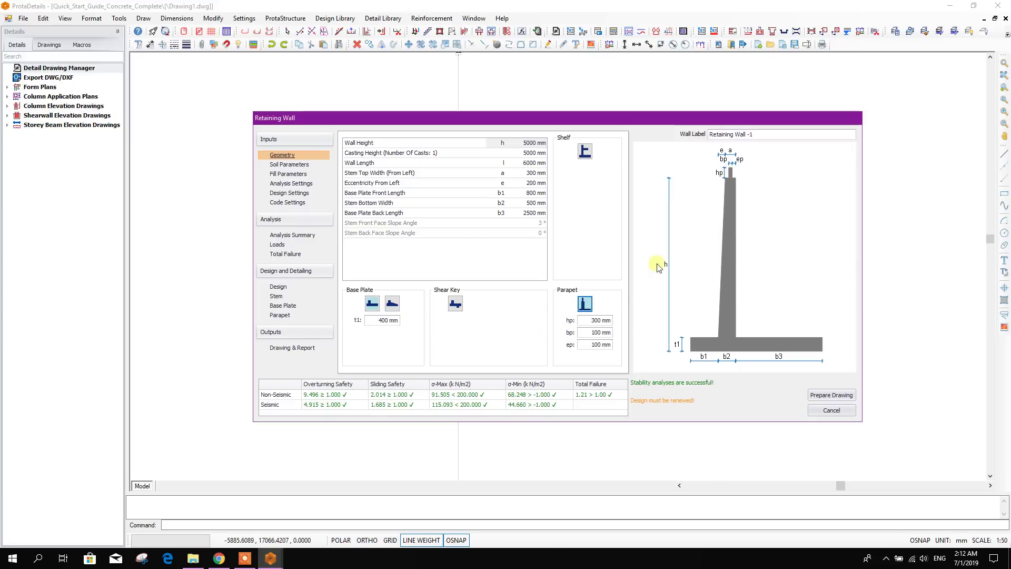
click(595, 307)
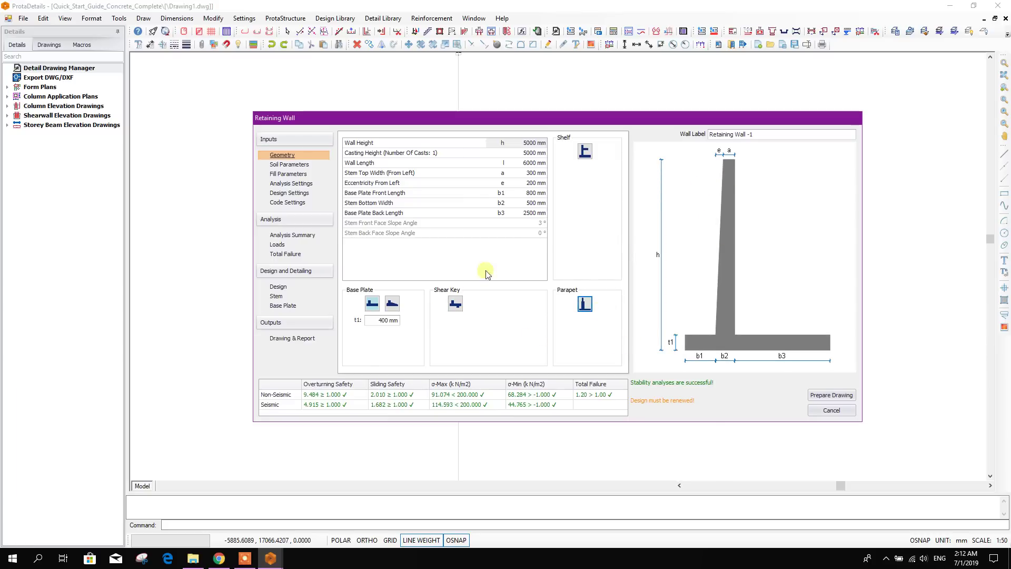
click(396, 308)
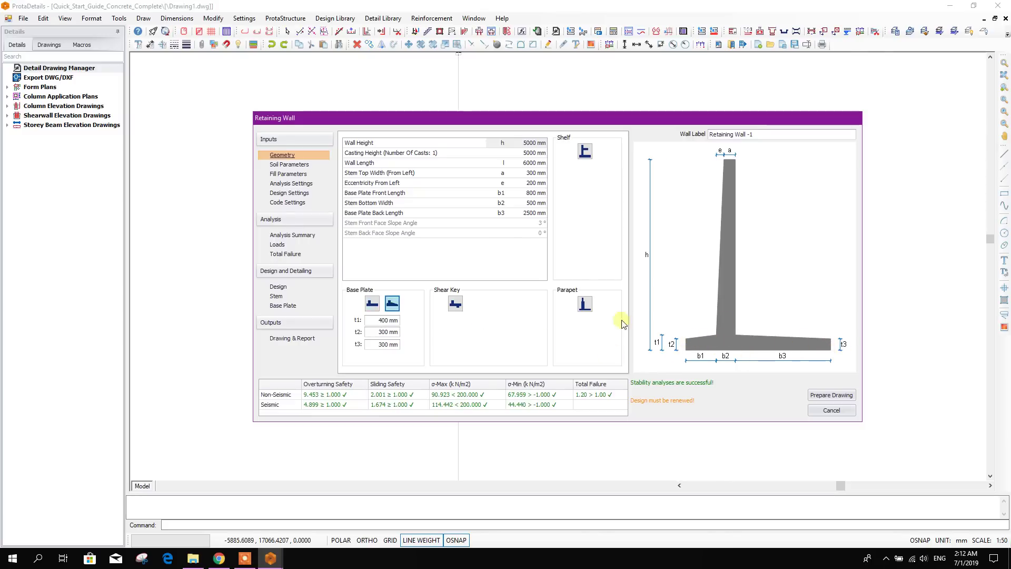
click(373, 303)
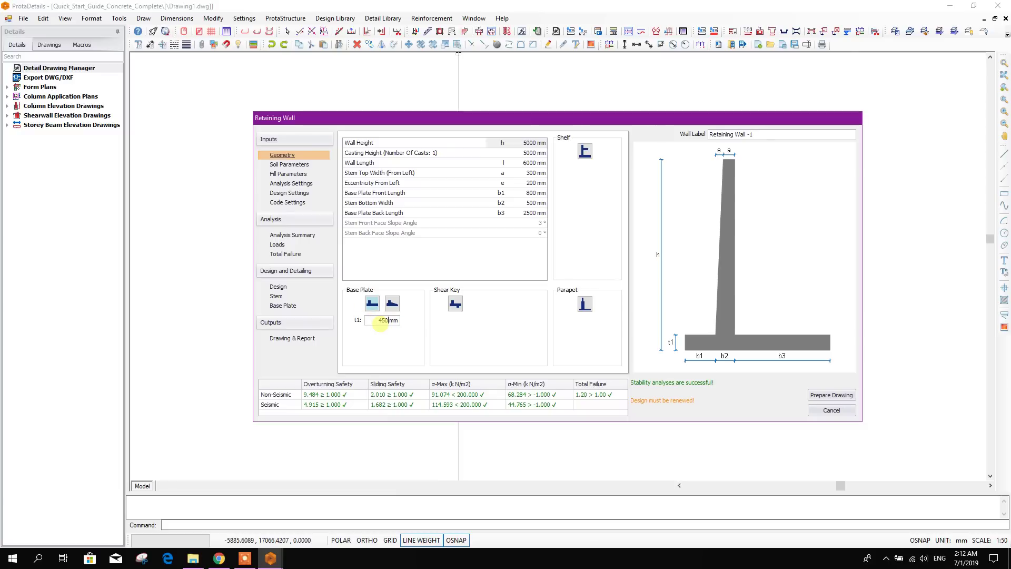
Step: Set Wall Height to 2500 mm, accept proportional scaling, and confirm the 2500 mm Casting Height
click(533, 142)
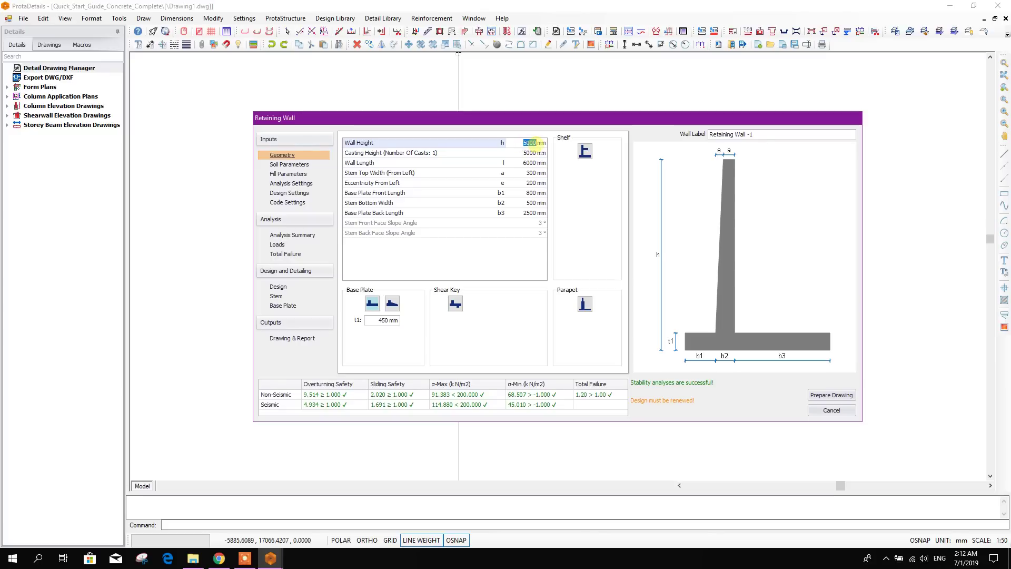
text(25)
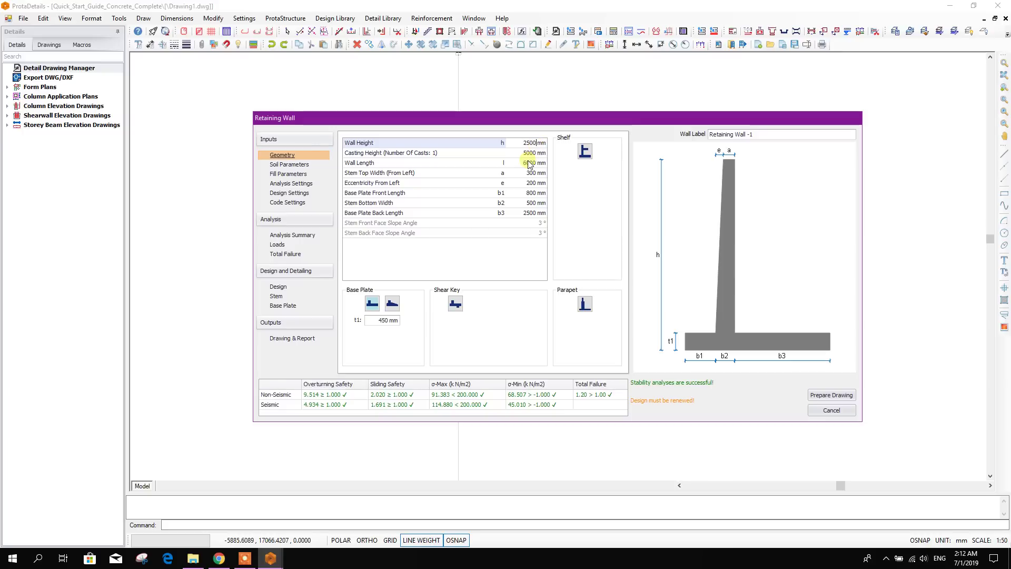
key(Return)
click(556, 301)
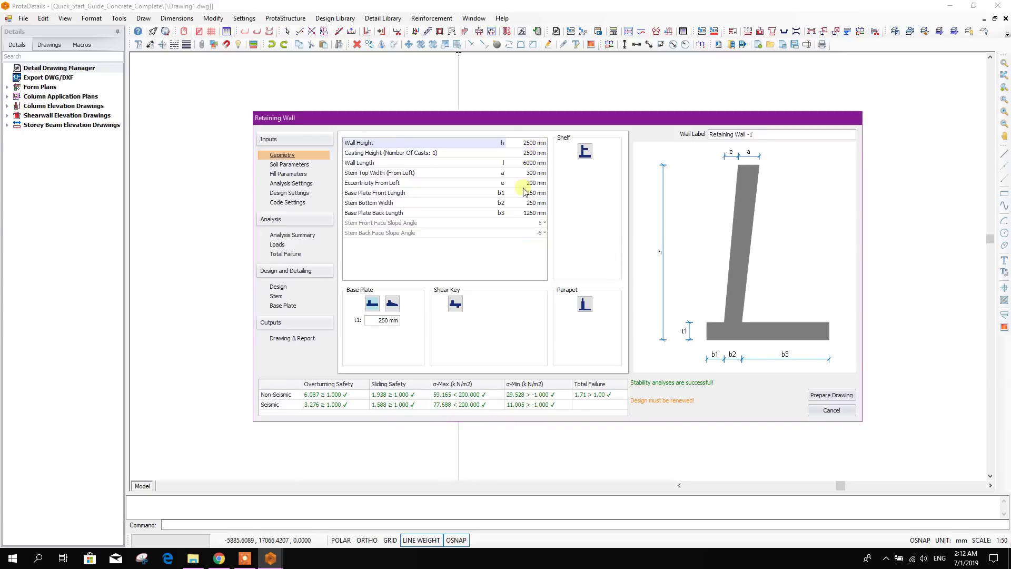
click(527, 153)
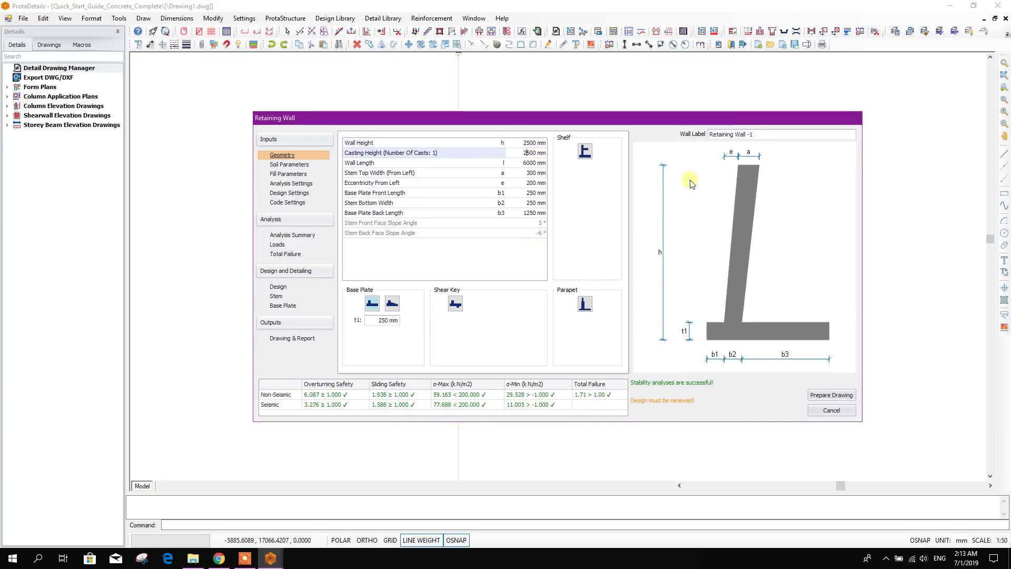
click(527, 164)
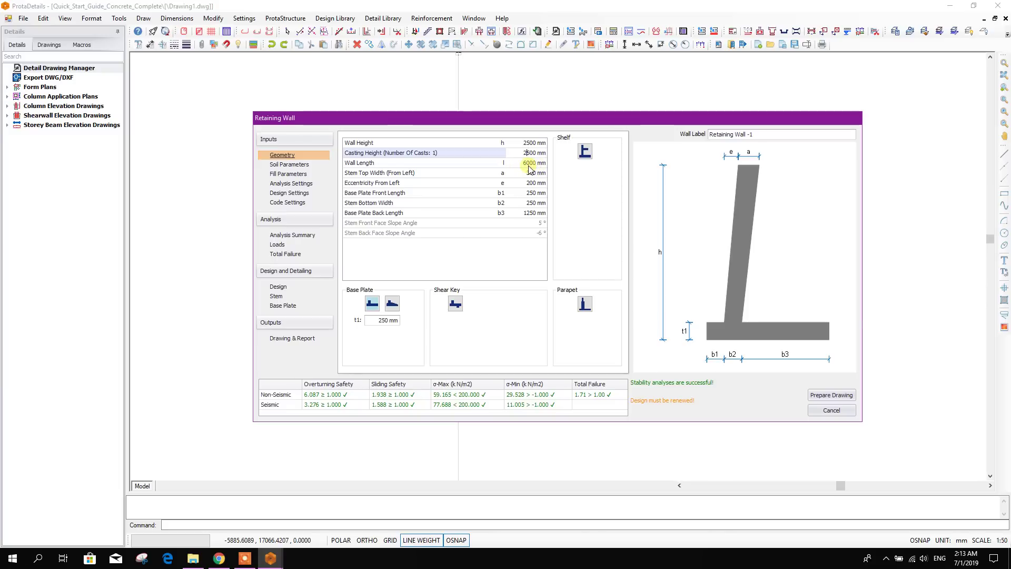
Step: Set Wall Length to 5000 mm and Stem Top Width to 250 mm in the Geometry table
click(528, 162)
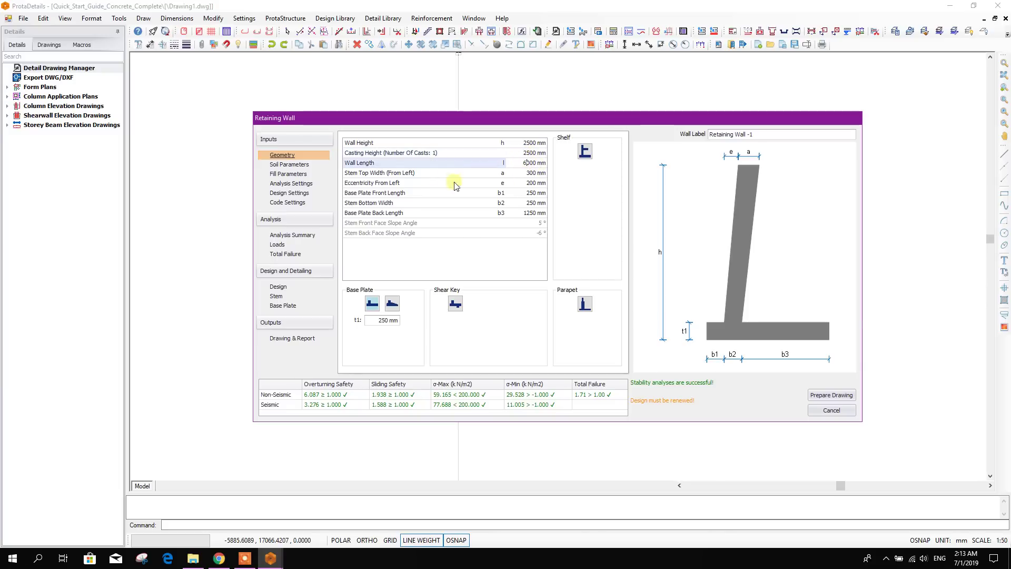
double_click(527, 161)
text(5)
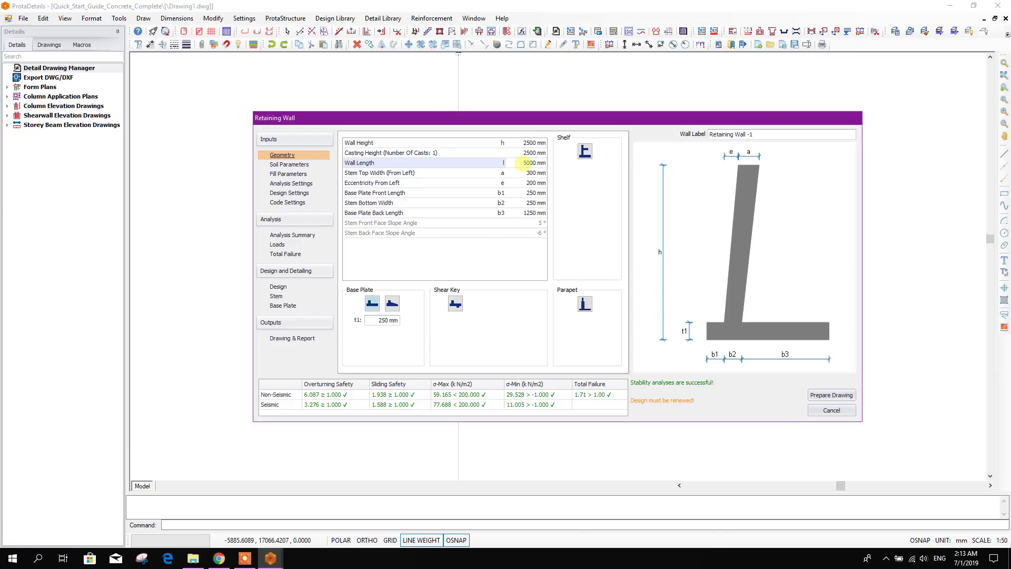
click(528, 173)
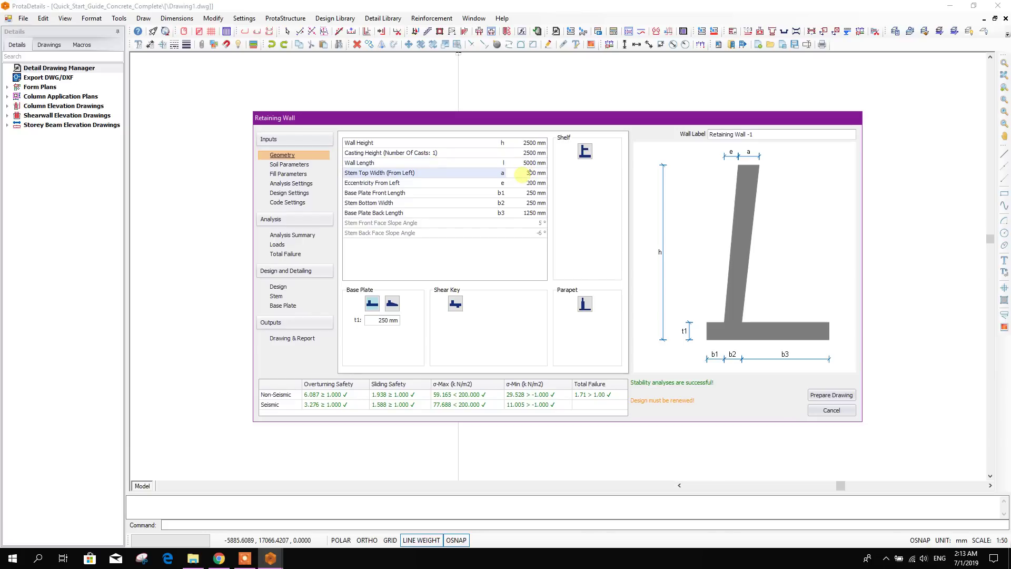
drag(529, 173, 546, 182)
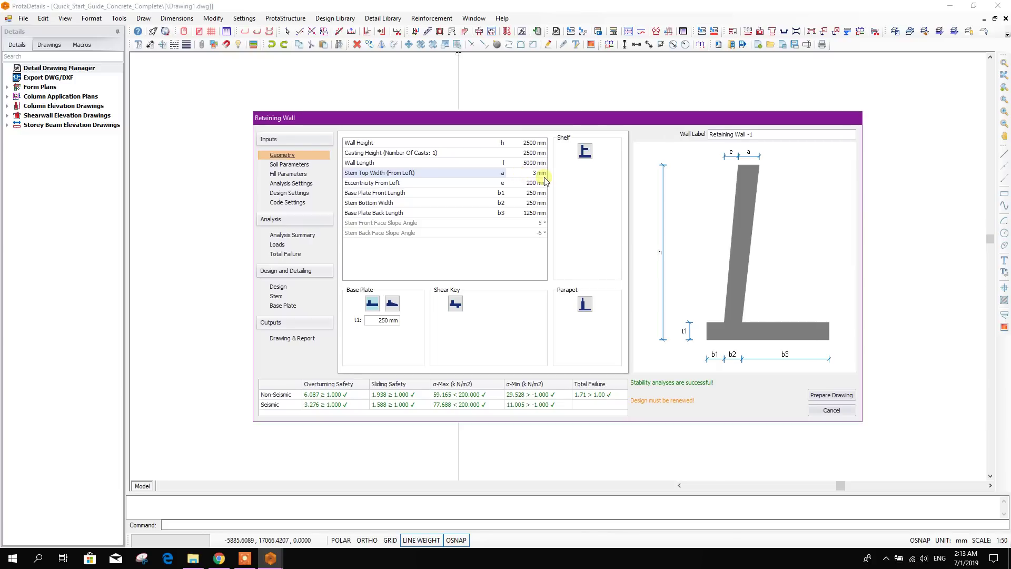
key(BackSpace)
text(0)
text(0)
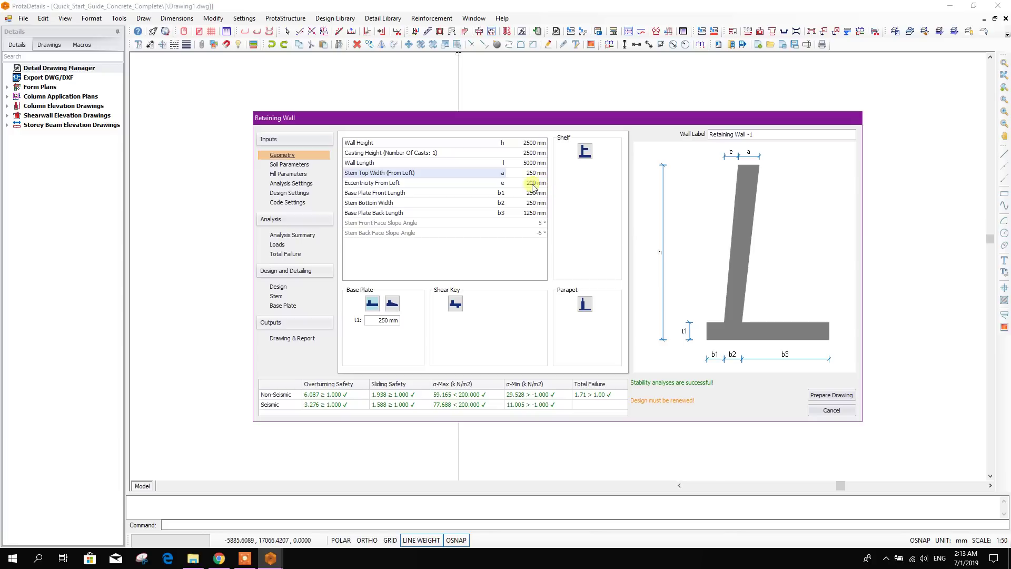
click(523, 182)
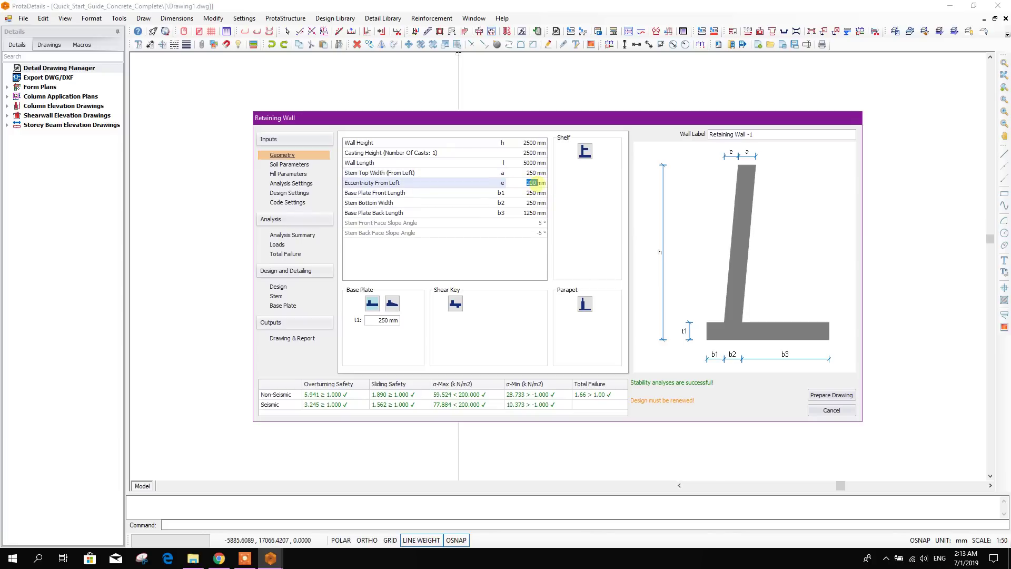
text(0)
Step: Zero the eccentricity, try 300 mm Stem Bottom Width, then revert it to 250 mm
click(532, 193)
text(300)
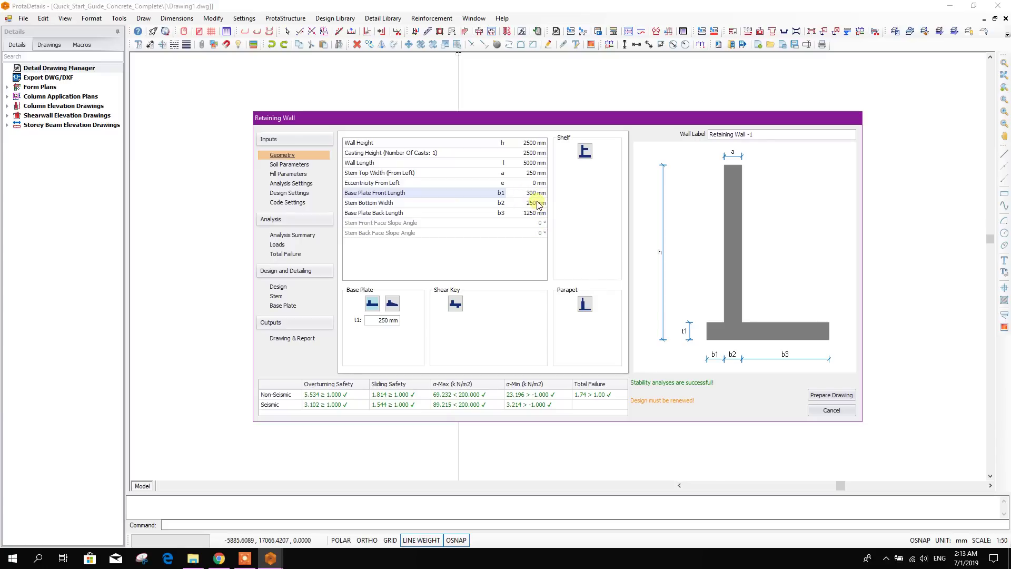
click(536, 205)
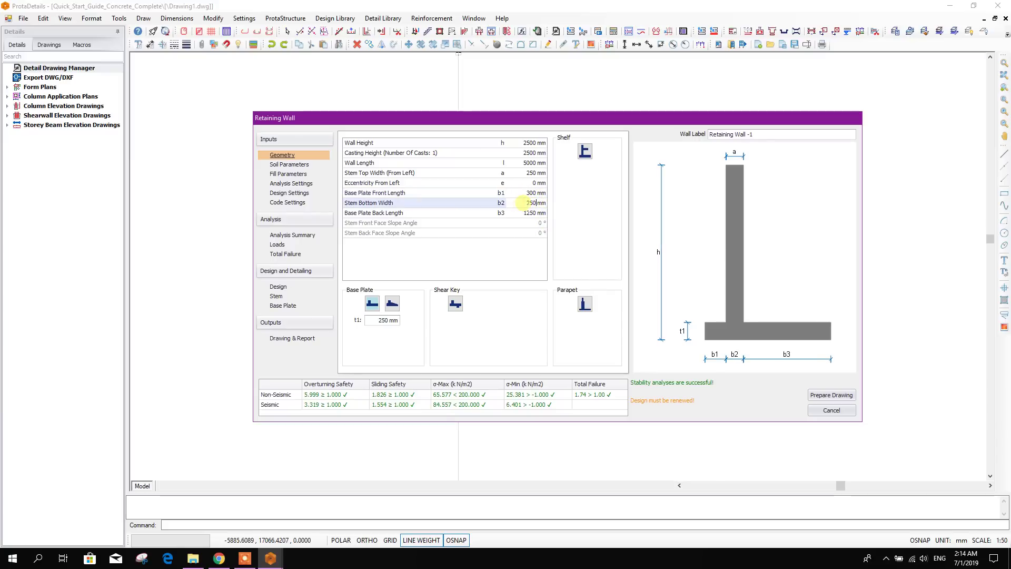
double_click(528, 204)
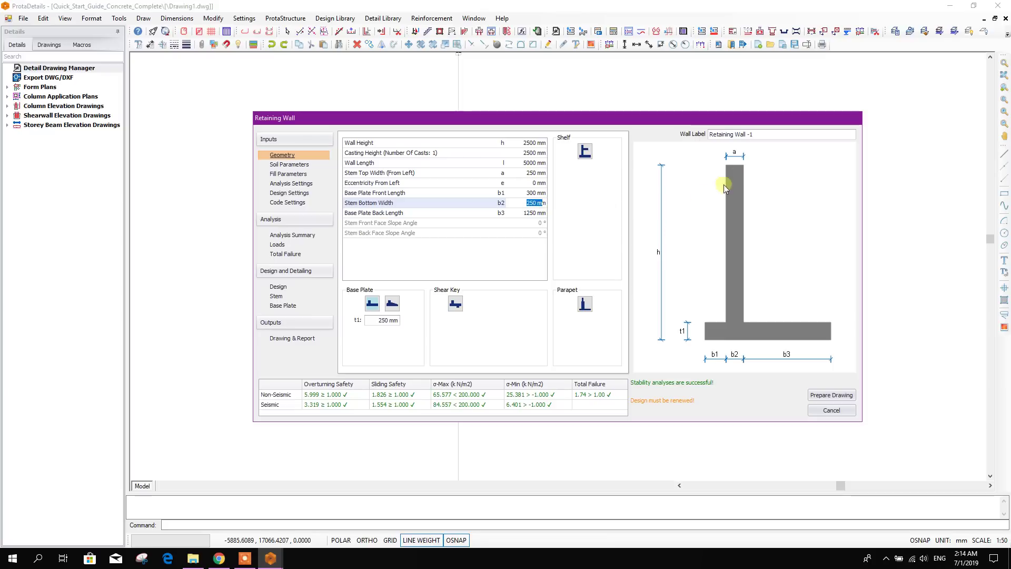
key(Return)
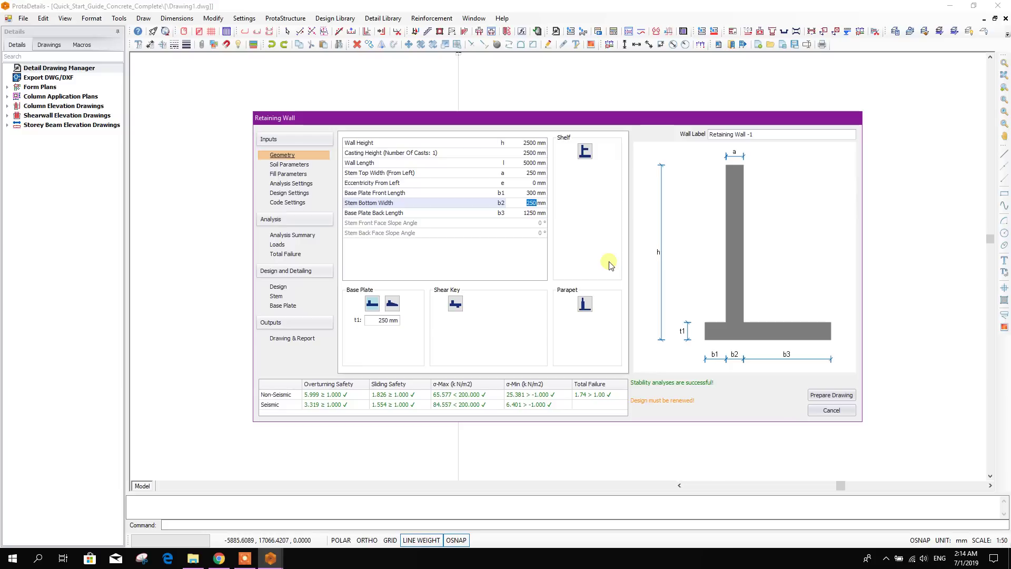
text(300)
click(522, 193)
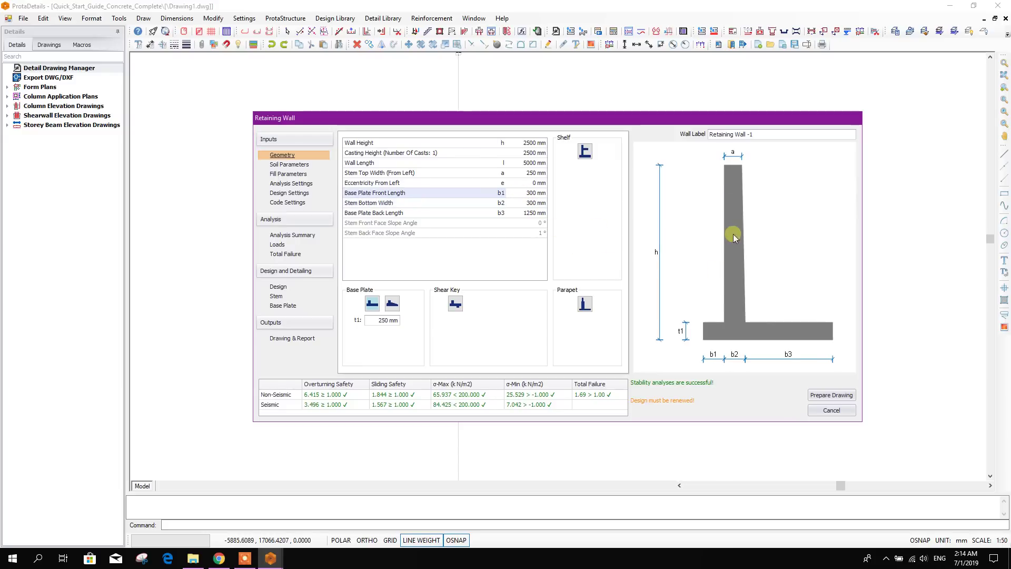
click(532, 204)
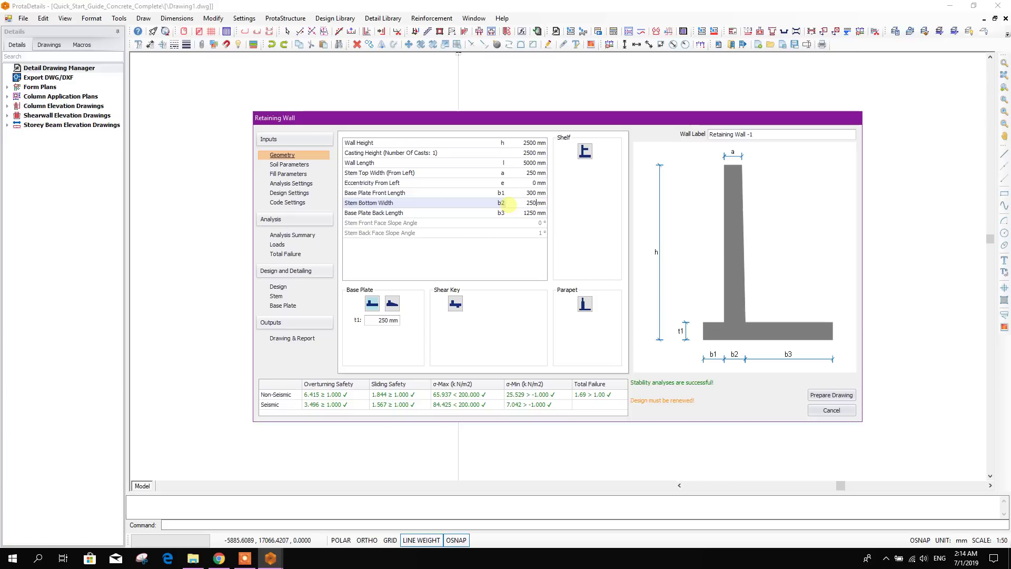
click(522, 213)
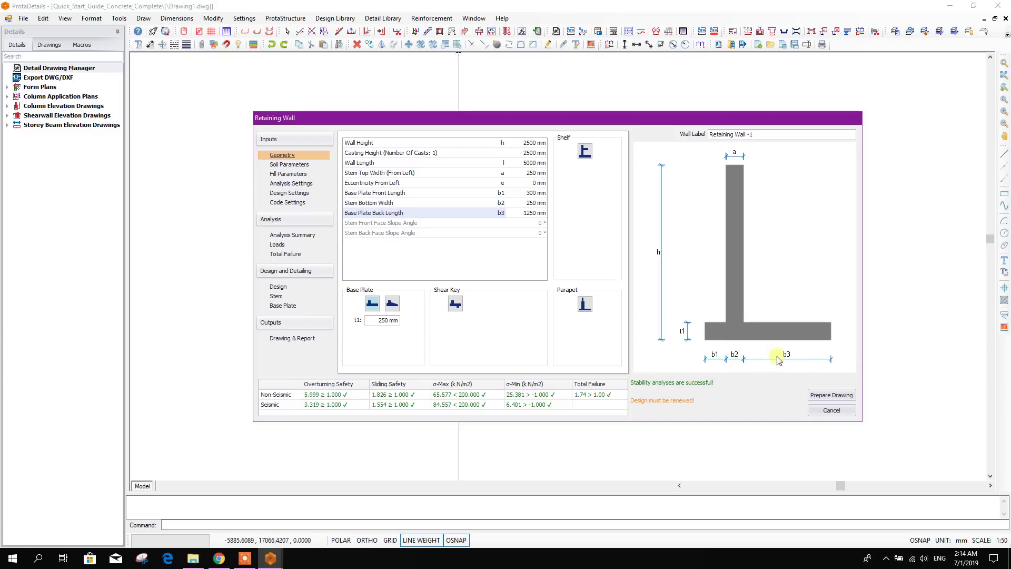
Step: Set Base Plate Back Length b3 to 1000 mm and show the soil parameter inputs
click(531, 216)
double_click(538, 220)
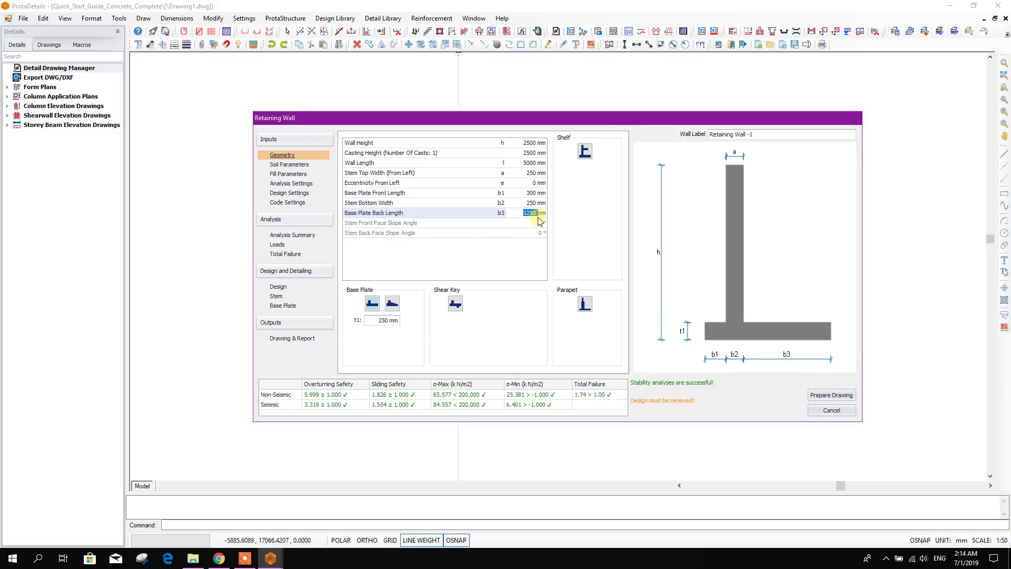
double_click(534, 216)
text(1000)
click(522, 203)
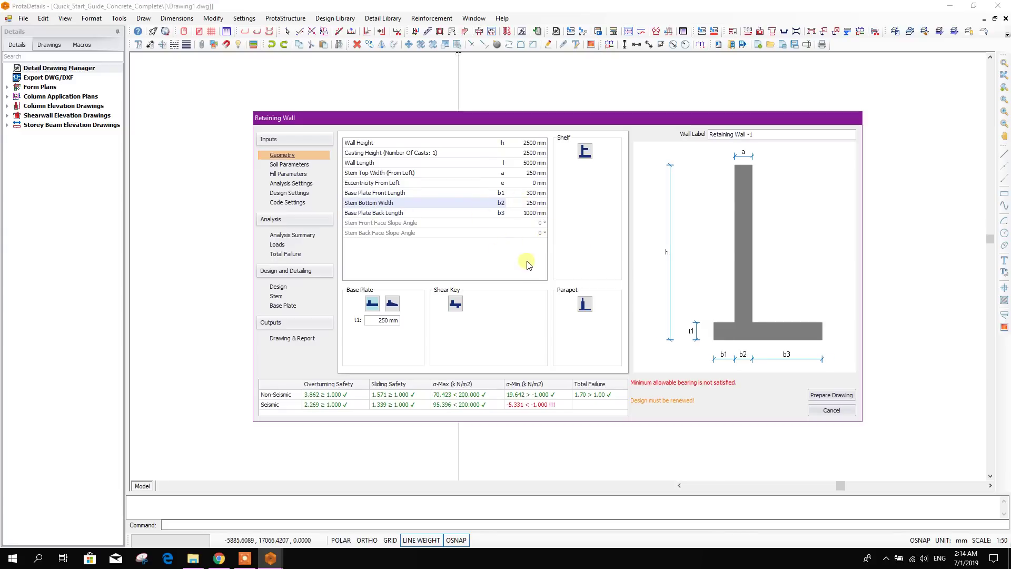
click(522, 213)
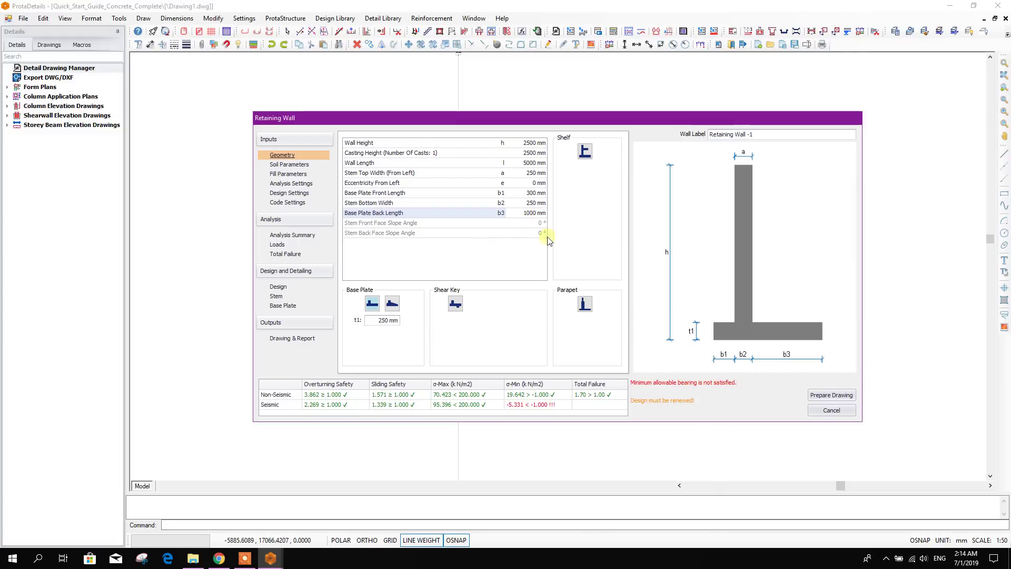
click(312, 164)
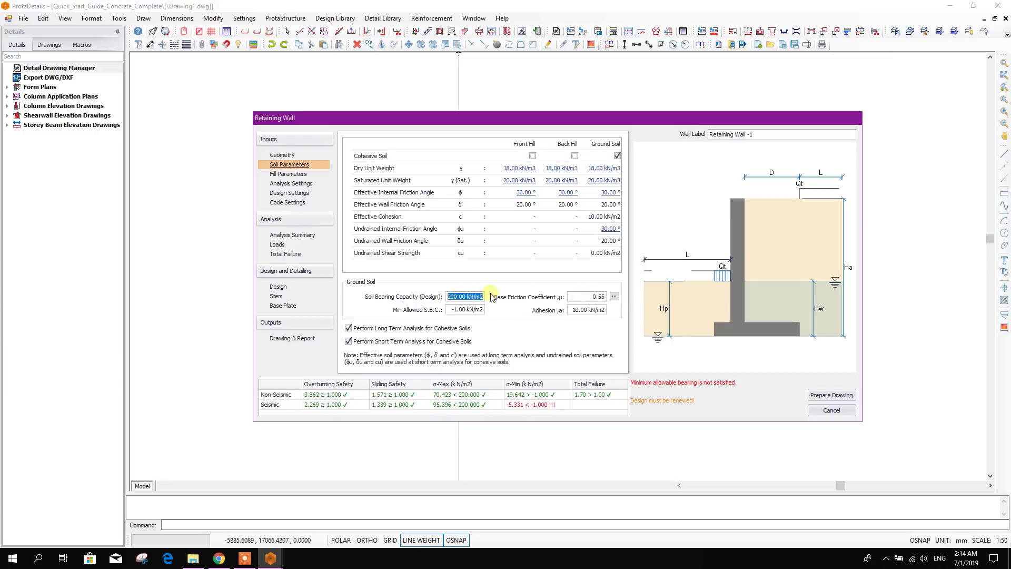
Step: Set the design Soil Bearing Capacity to 250 kN/m2
click(589, 297)
click(467, 297)
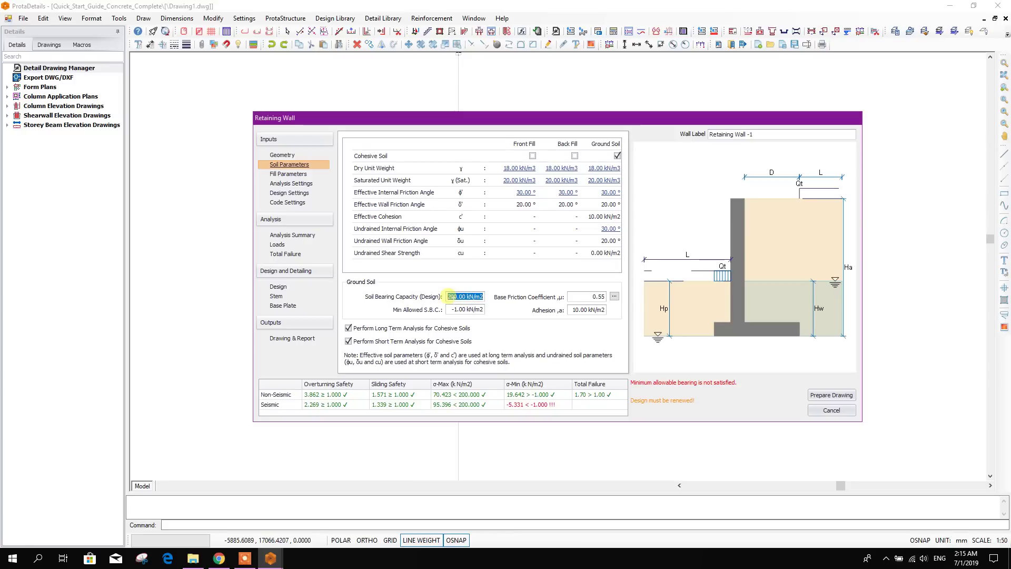
text(3250)
click(574, 297)
click(466, 298)
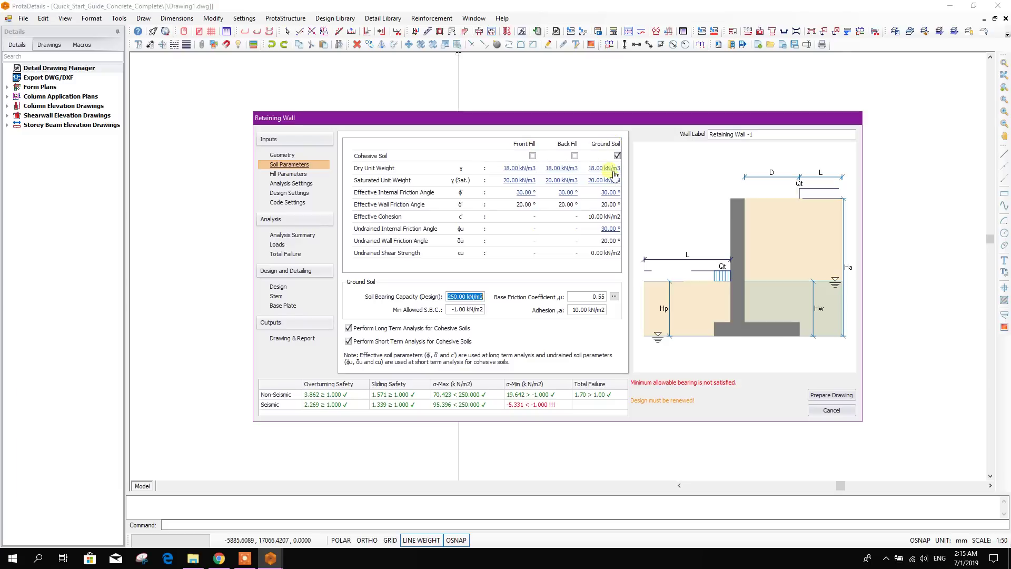
Step: Back in Geometry, set Base Plate Back Length b3 to 1100 mm and show the fill parameters
click(288, 156)
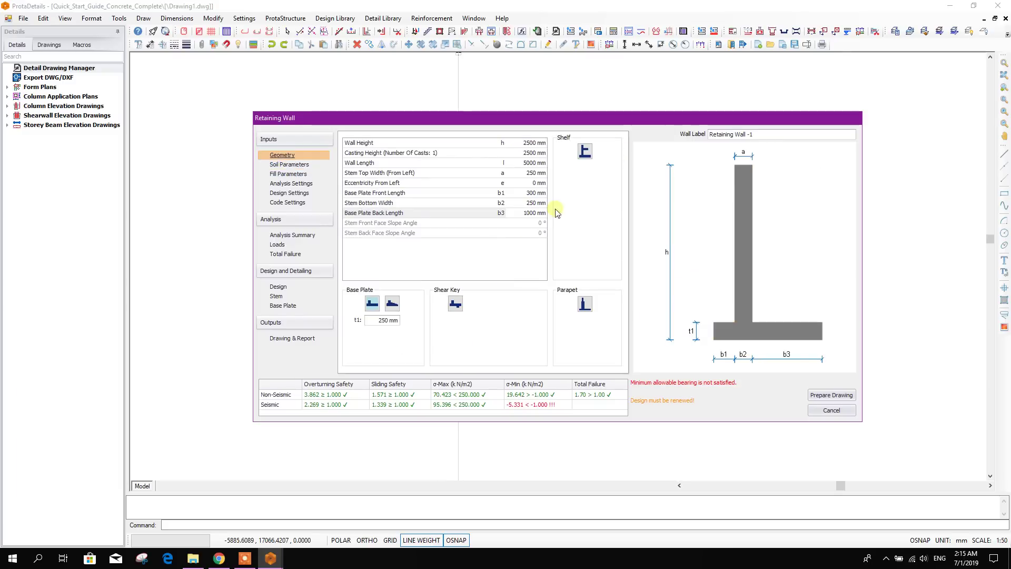
click(534, 214)
drag(522, 215, 540, 213)
text(110)
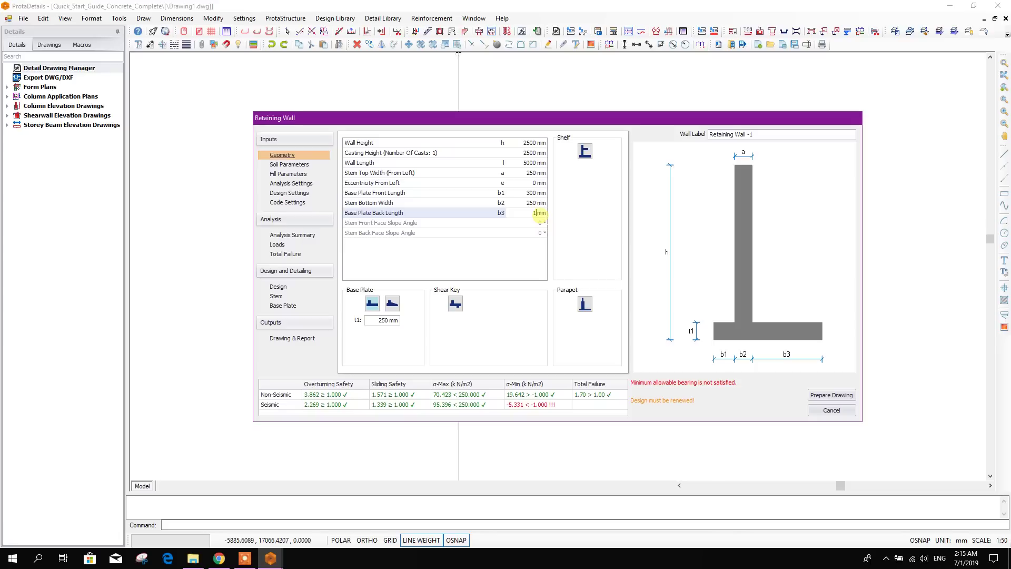
click(533, 203)
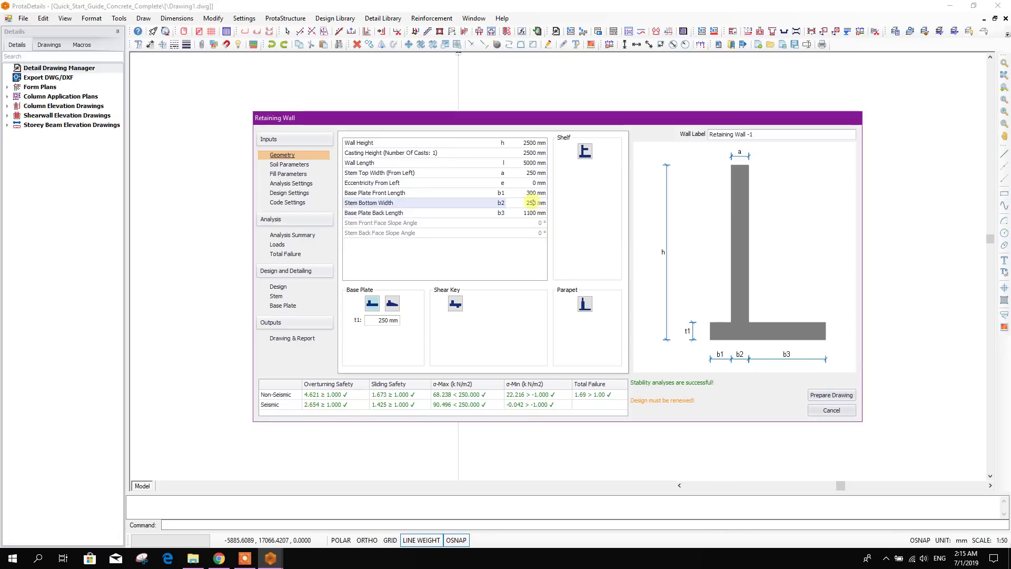
click(526, 213)
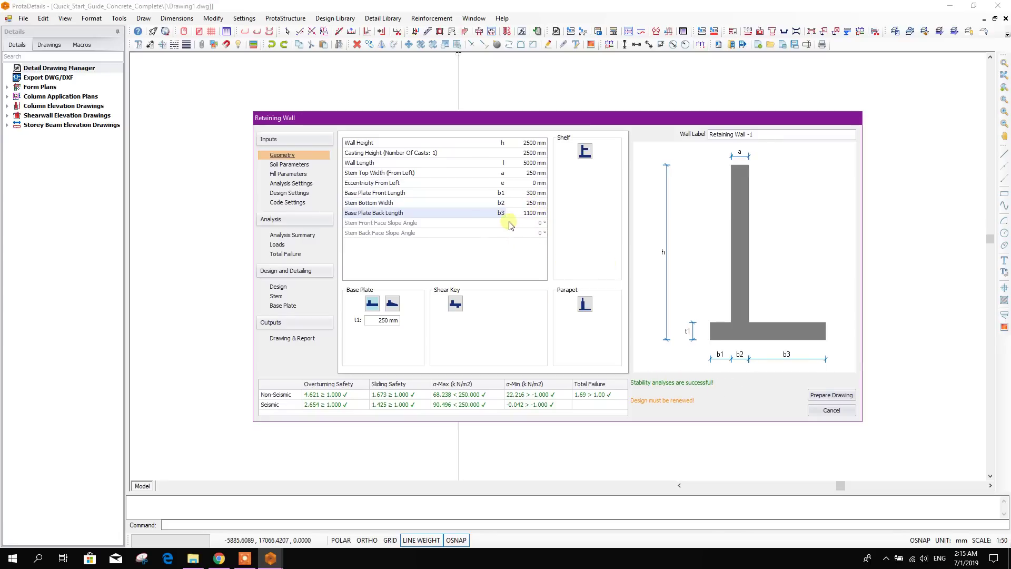
click(281, 174)
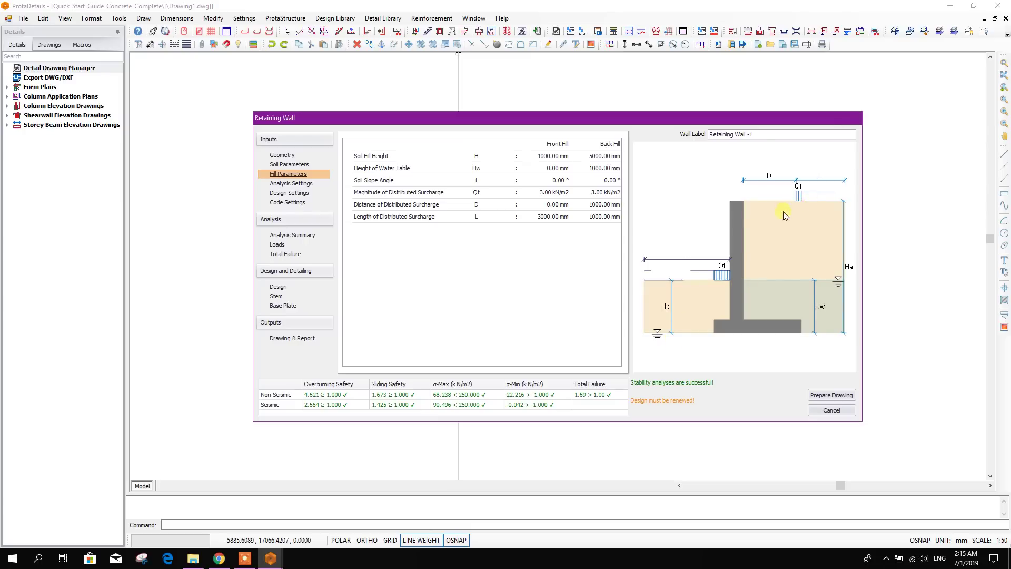
Step: Review the fill soil heights, surcharge magnitudes and distances, then show the analysis settings
click(605, 155)
click(546, 156)
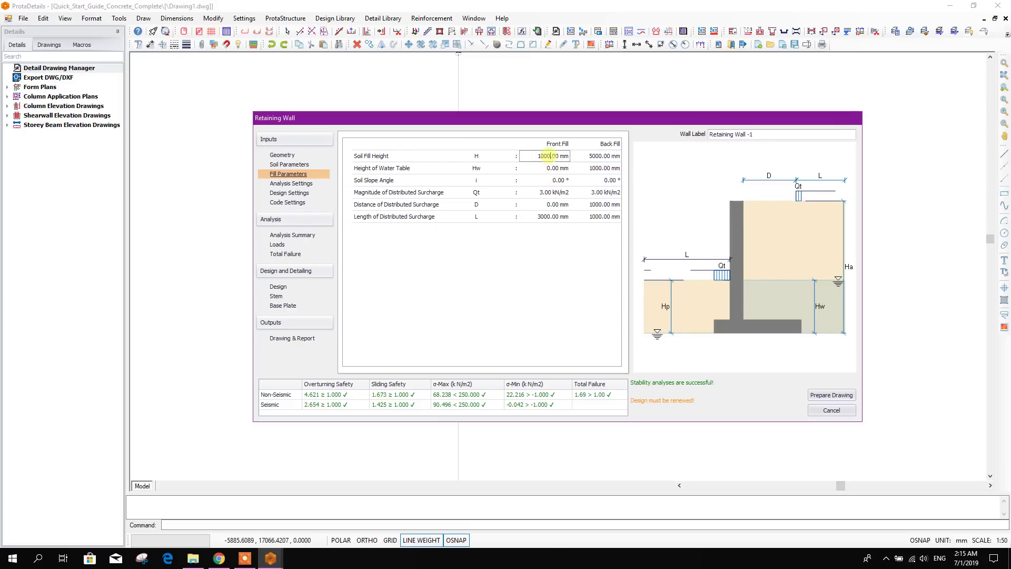
click(599, 156)
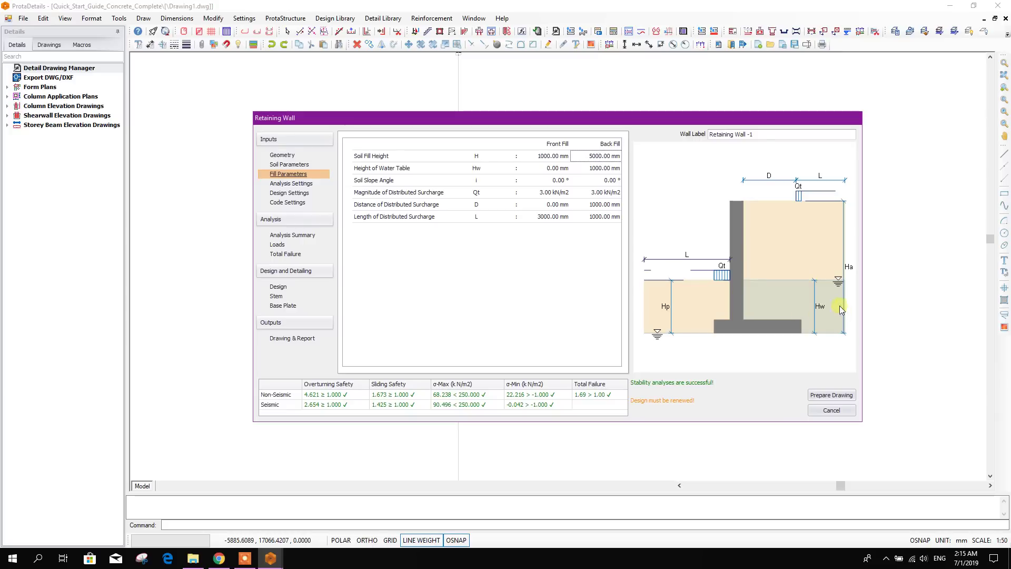
click(581, 193)
click(549, 193)
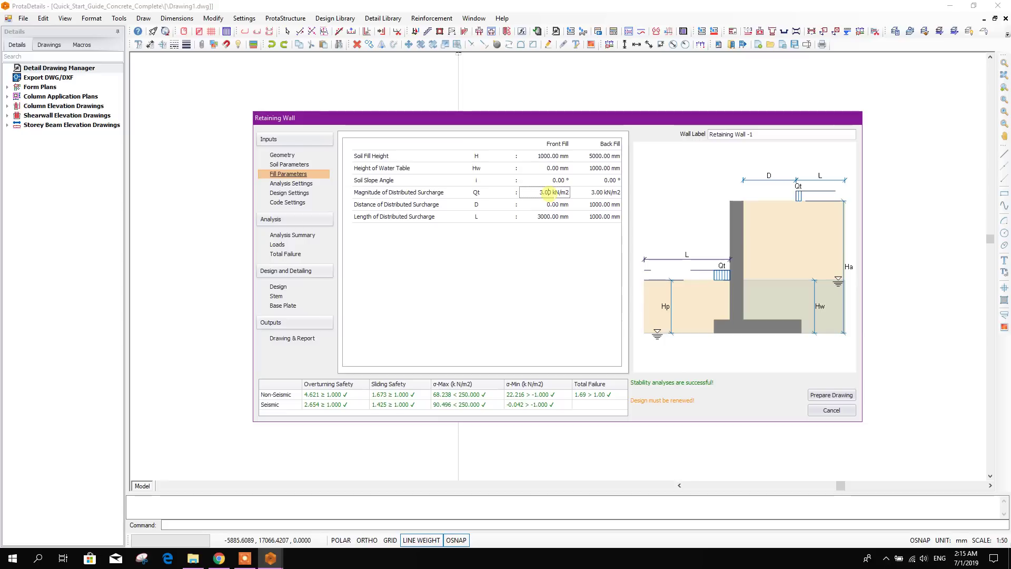
click(546, 192)
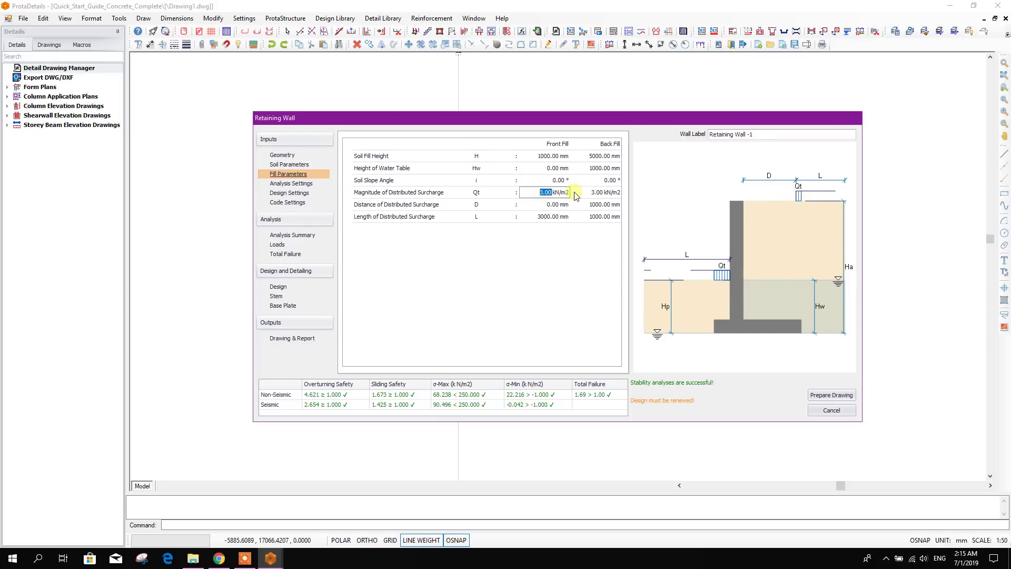
click(594, 193)
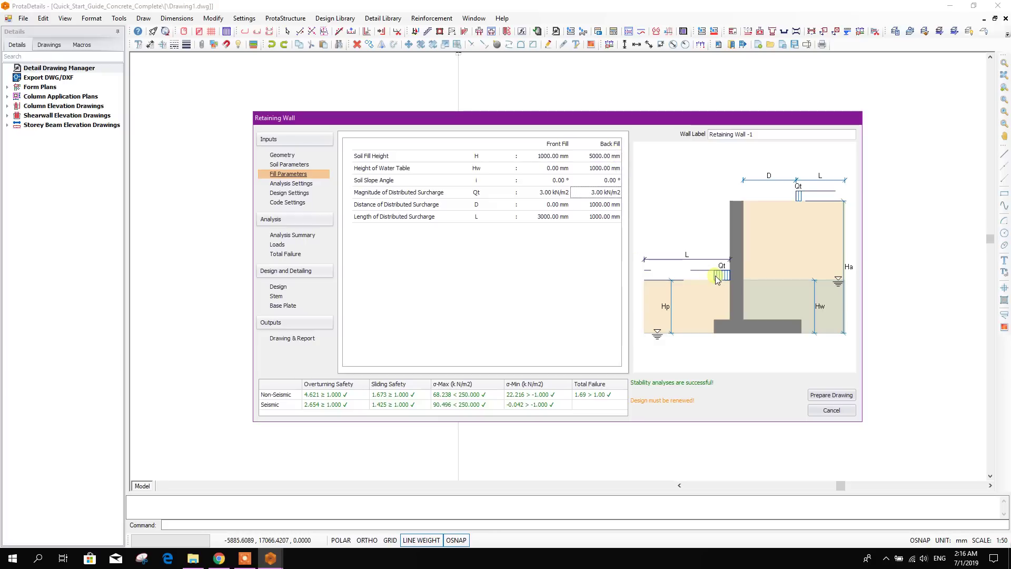
click(557, 205)
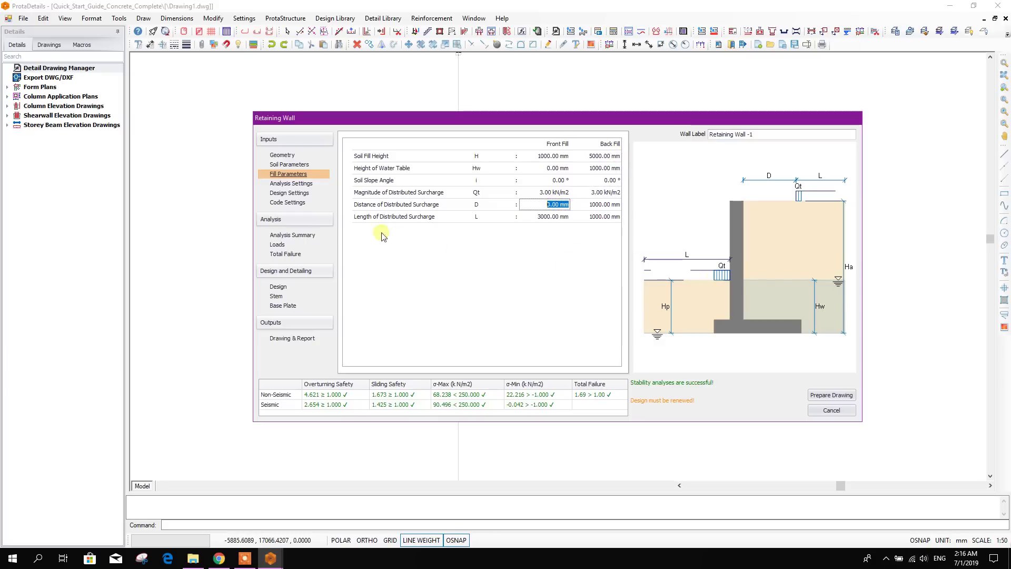
click(316, 184)
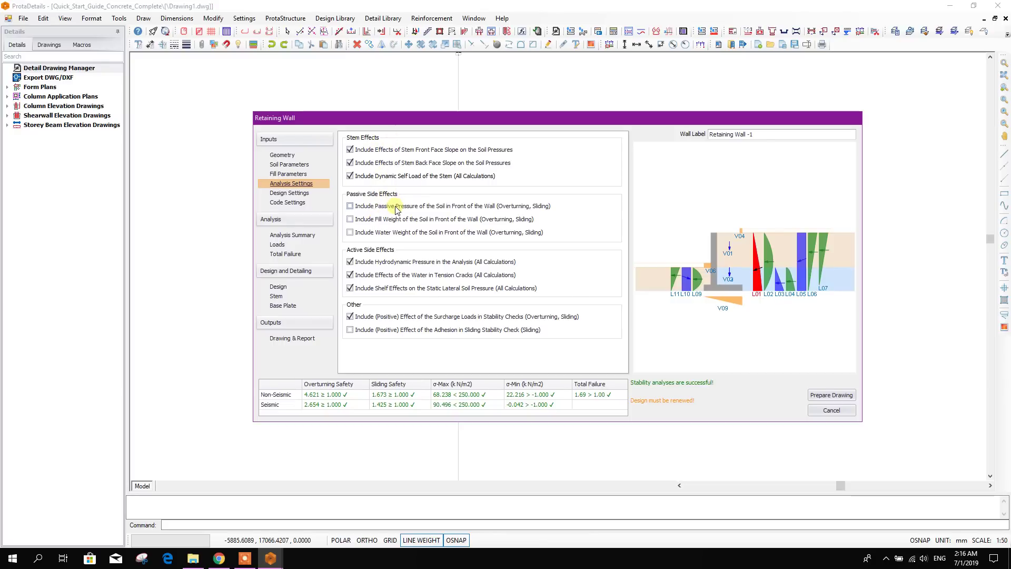
Step: Include front-soil passive pressure, fill and water weight, and adhesion in the sliding check
click(350, 206)
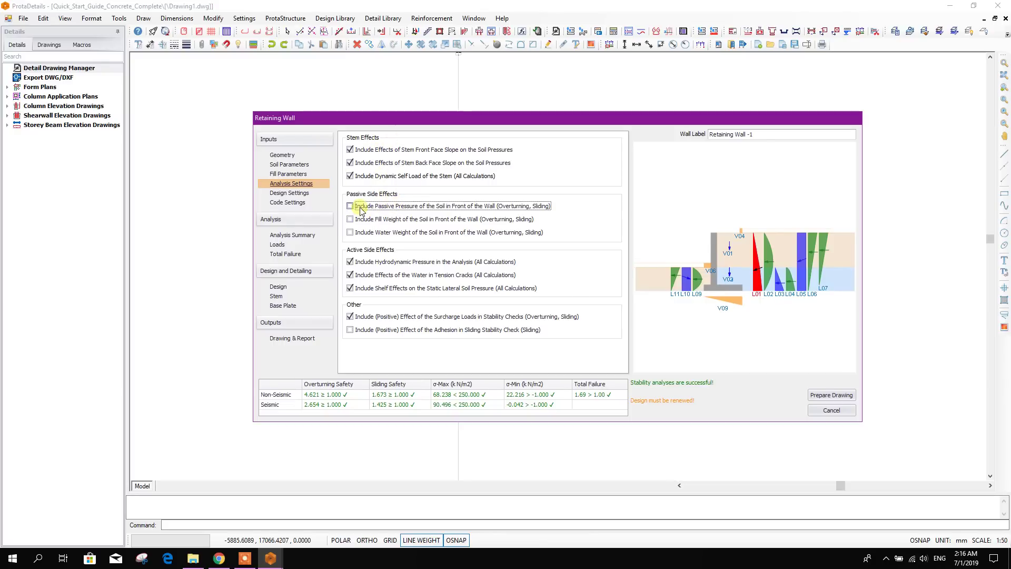
click(397, 224)
click(395, 233)
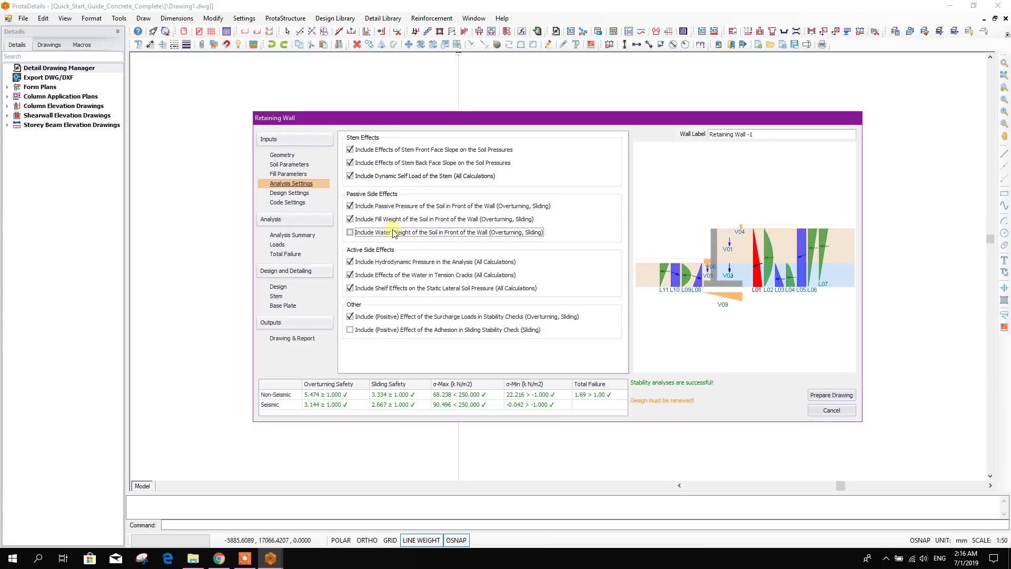
click(489, 329)
Step: In Design Settings use two top rebar layers at the base plate, then show the code settings
click(292, 194)
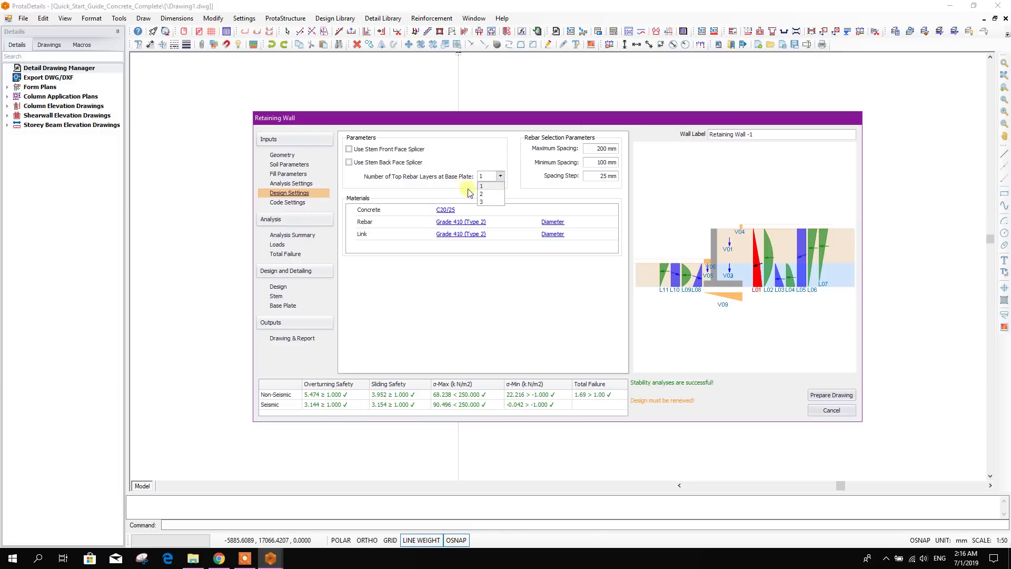
click(483, 194)
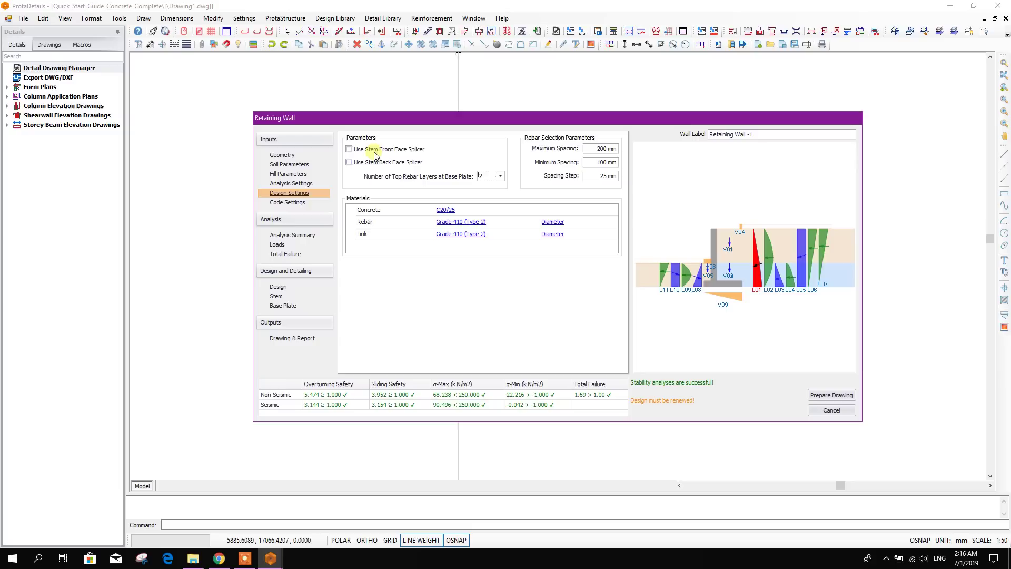
click(287, 202)
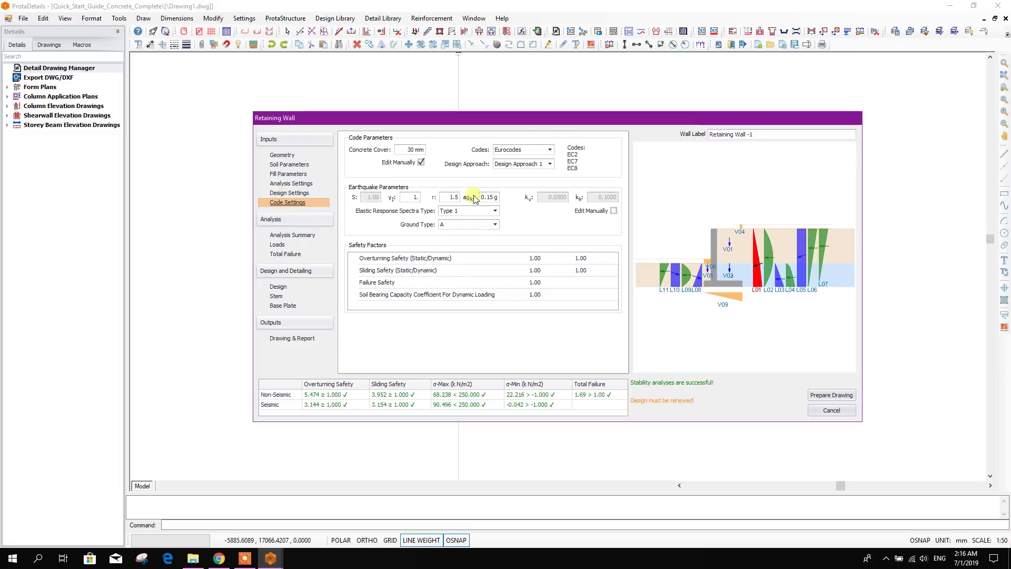
Step: Switch to American Codes with 30 mm concrete cover and show the analysis summary
double_click(413, 149)
text(50)
click(546, 150)
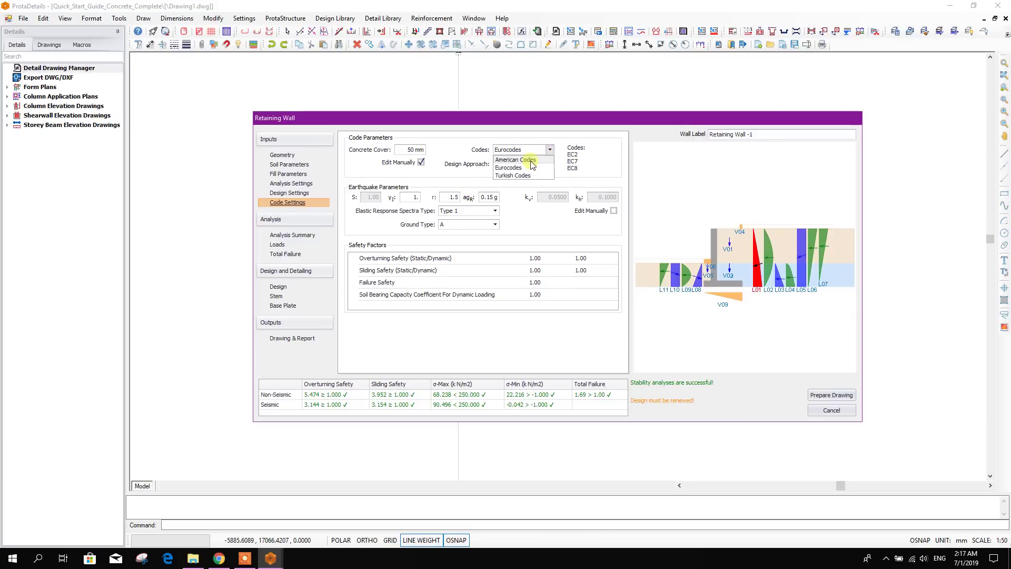
click(532, 164)
click(416, 149)
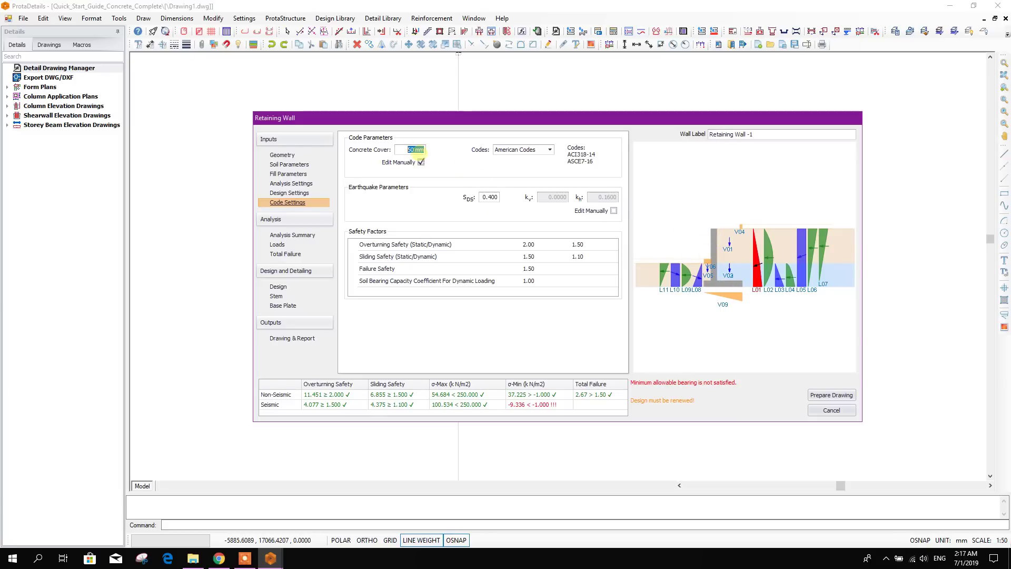
text(30)
click(321, 237)
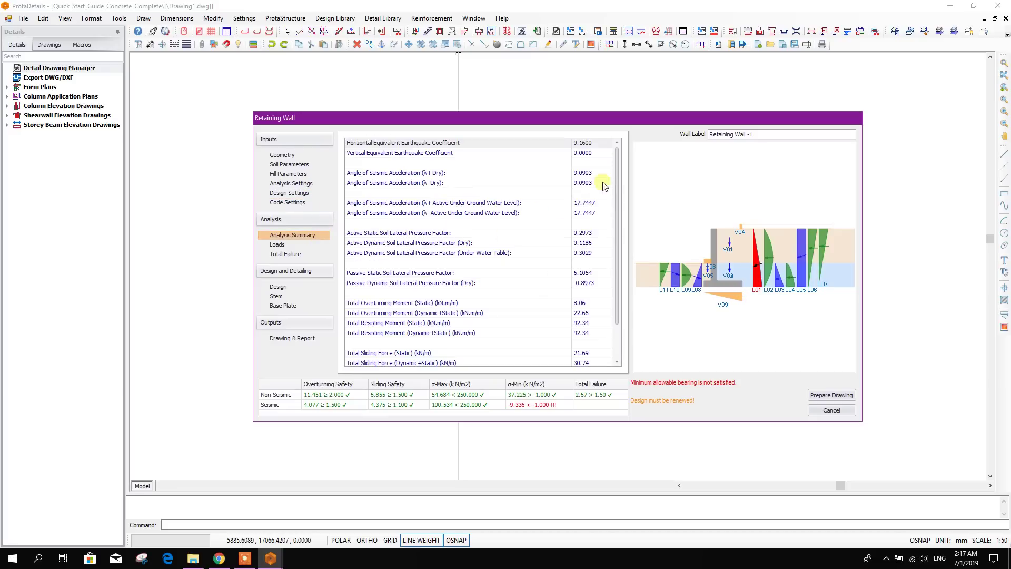
scroll(616, 193, down, 1)
scroll(617, 194, down, 1)
Step: Review the wall's load table, then return to the Fill Parameters page
click(277, 244)
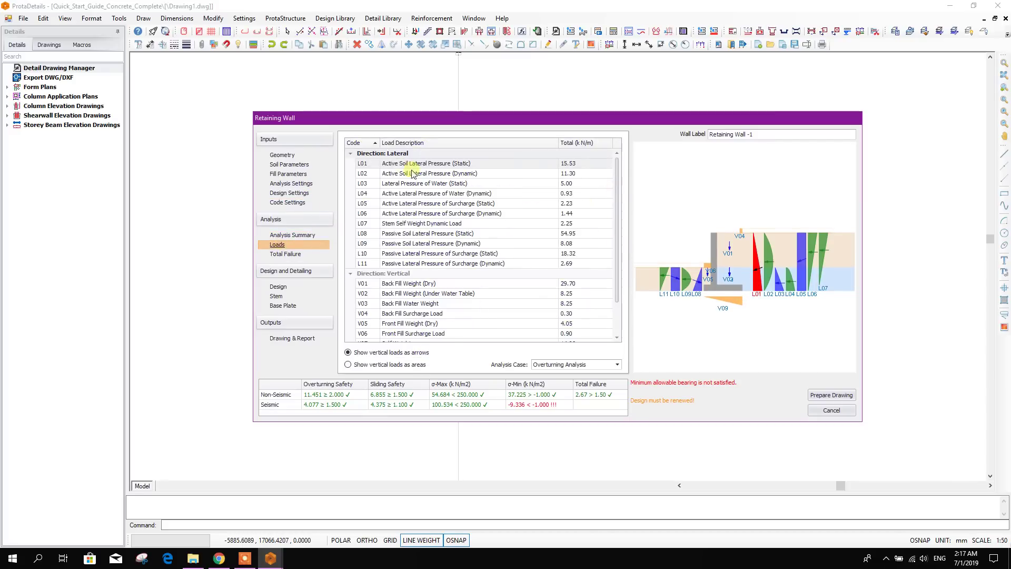
scroll(599, 188, down, 1)
scroll(603, 232, up, 1)
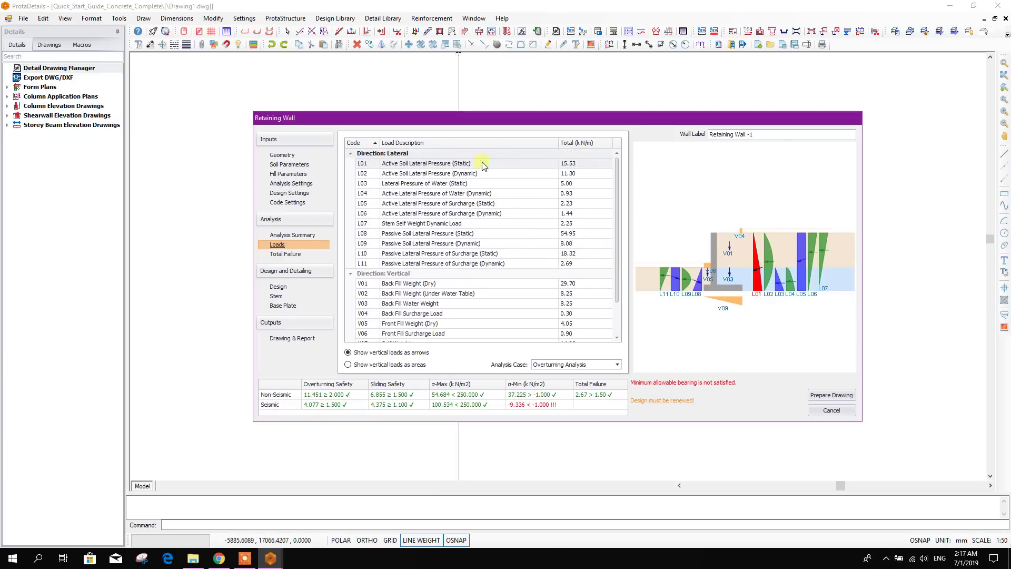
scroll(616, 204, down, 1)
scroll(615, 190, up, 1)
click(289, 174)
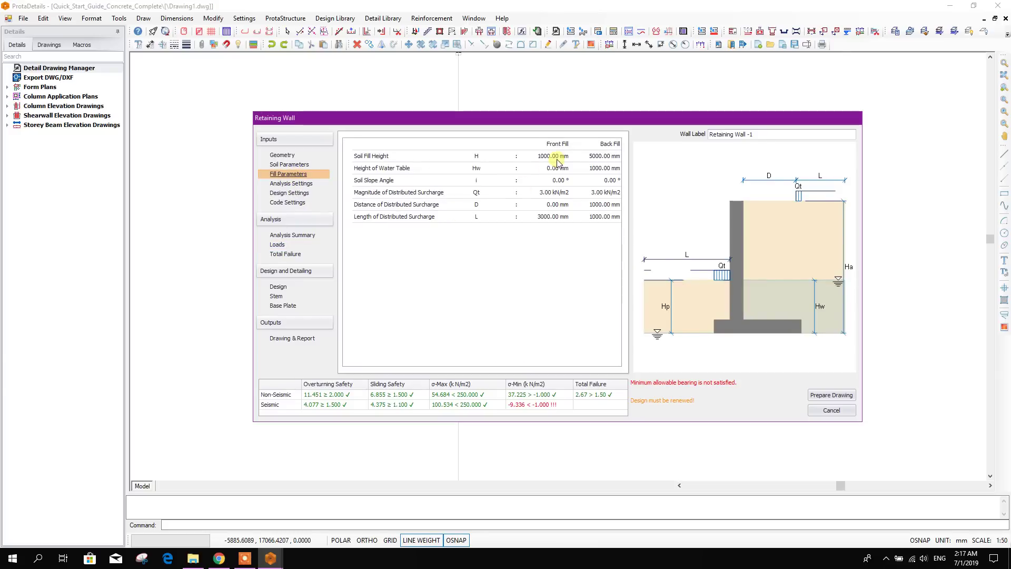
Step: Check the fill surcharge magnitudes, soil slope angle, surcharge distance and soil height
click(553, 191)
click(612, 194)
click(546, 181)
click(556, 206)
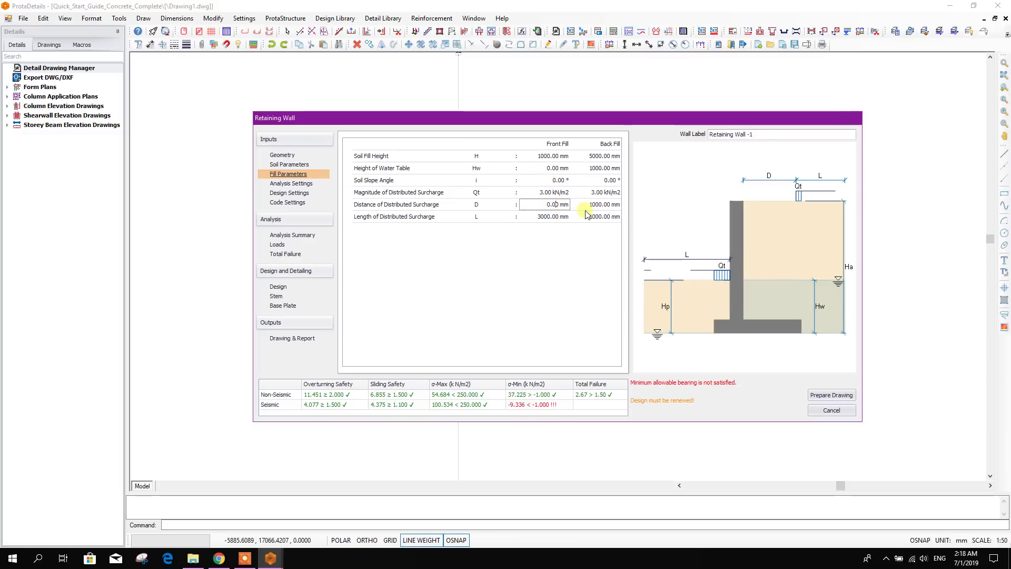
click(560, 156)
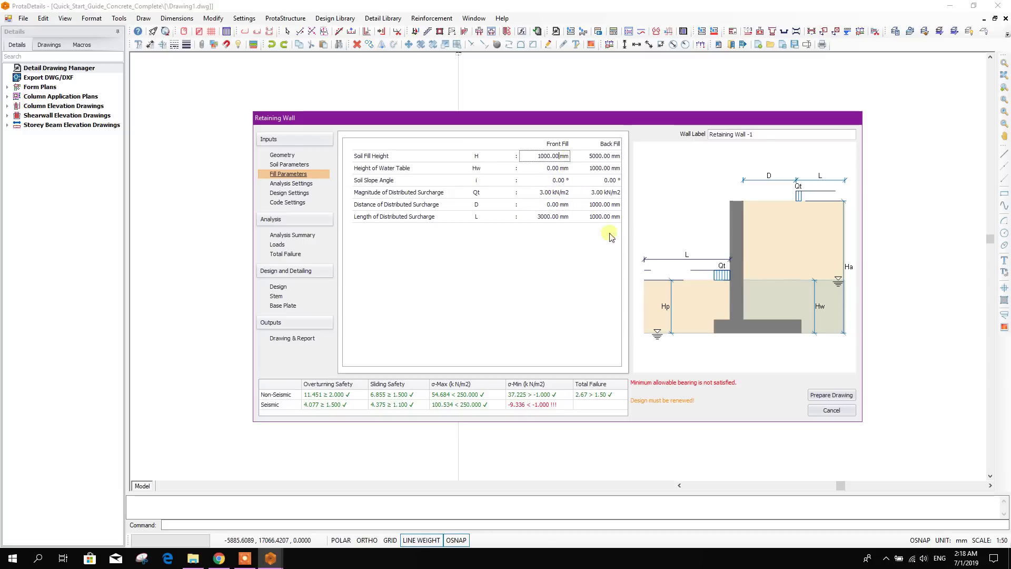
Step: Review Analysis Settings, Loads and Total Failure pages, then run the reinforcement design
click(291, 183)
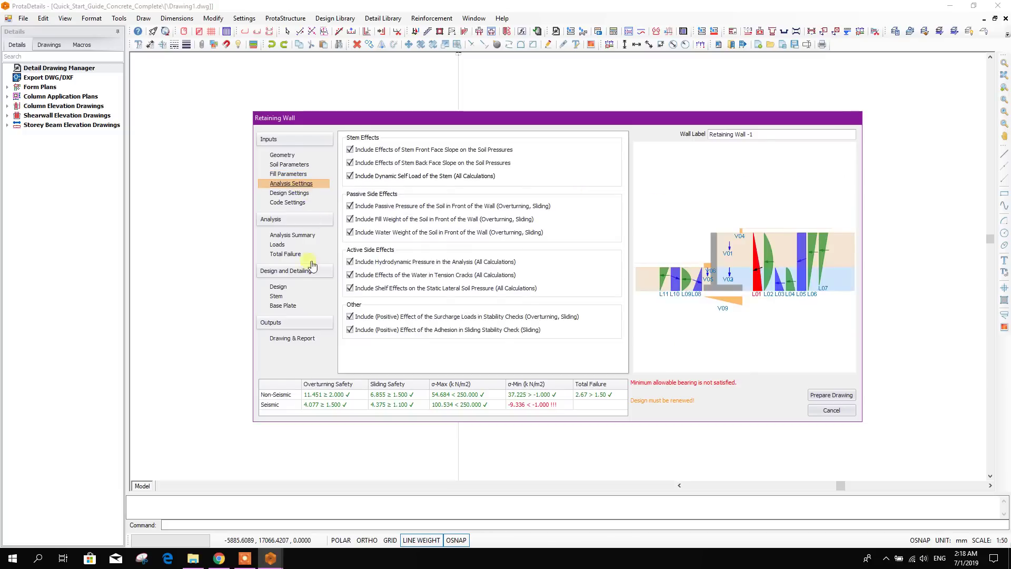
click(279, 244)
scroll(499, 213, down, 1)
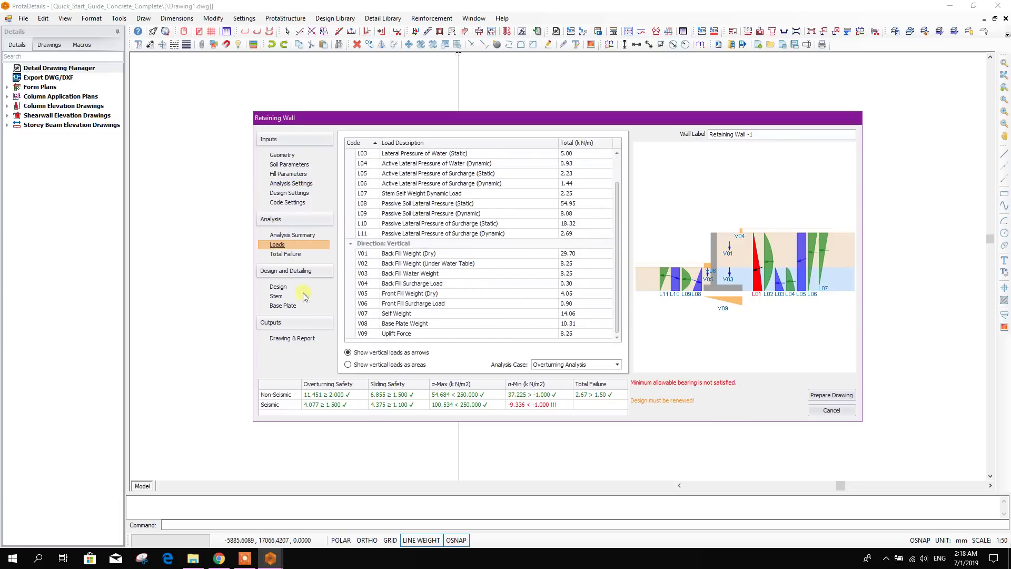
click(287, 254)
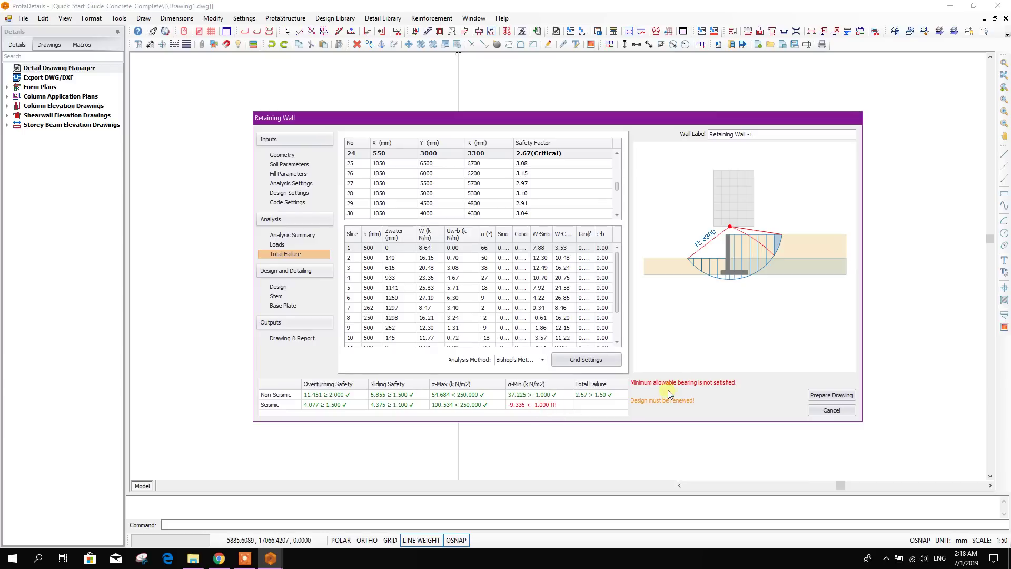
click(283, 290)
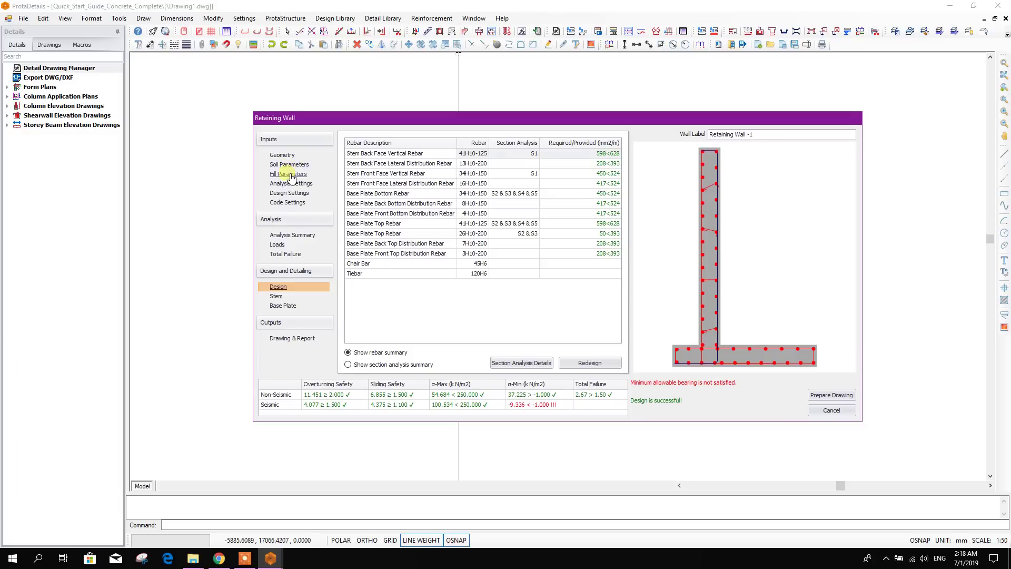
click(286, 156)
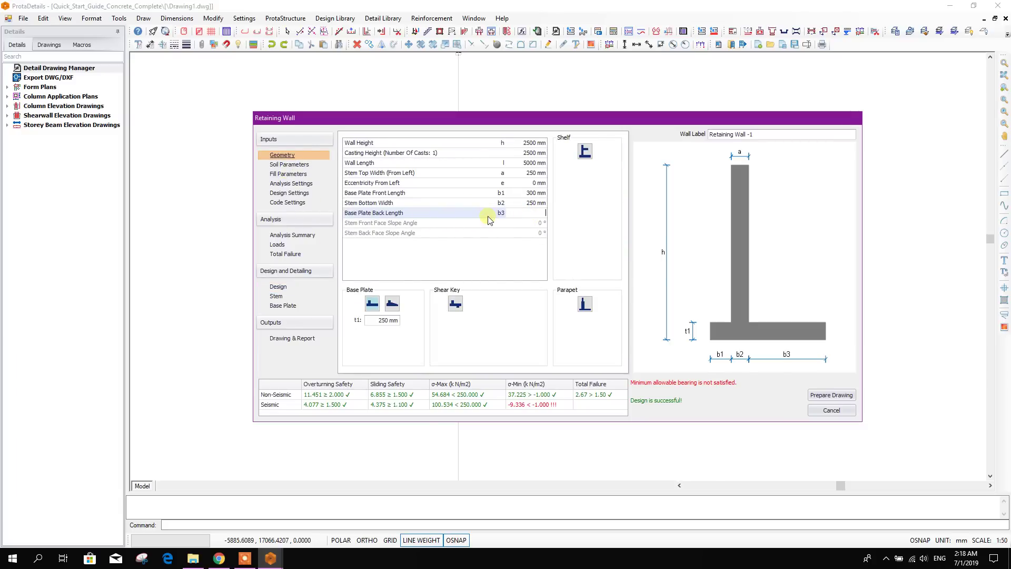
text(1200)
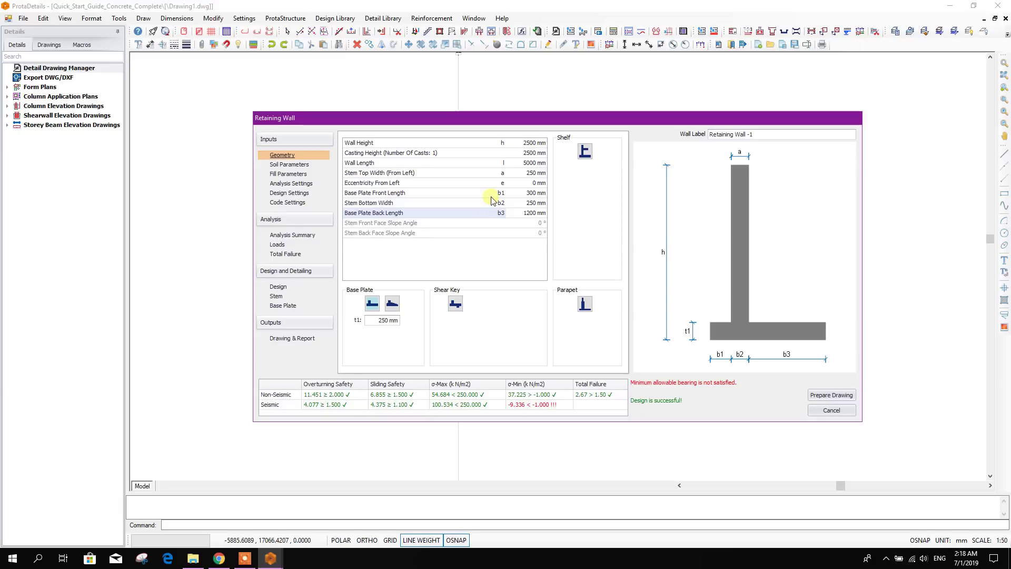
Step: Set Base Plate Back Length (b3) to 1300 mm and view the updated Analysis Summary
click(519, 203)
click(528, 213)
text(1300)
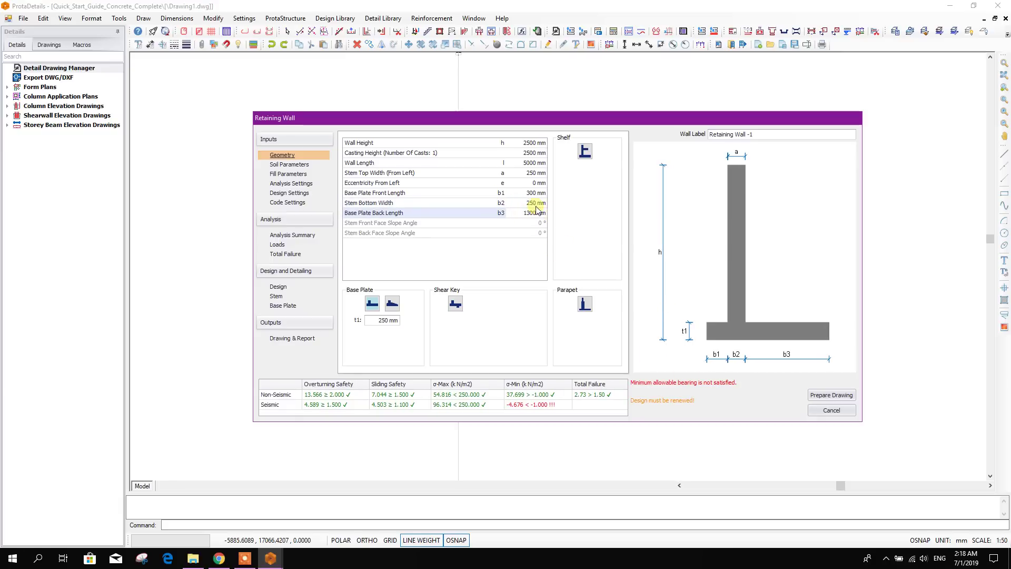
click(531, 204)
click(525, 214)
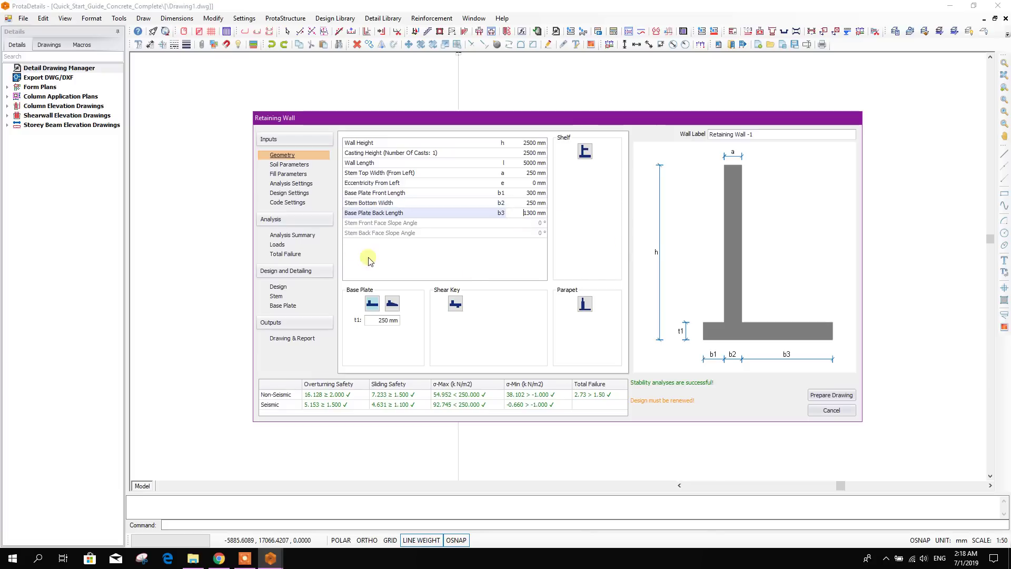
click(295, 235)
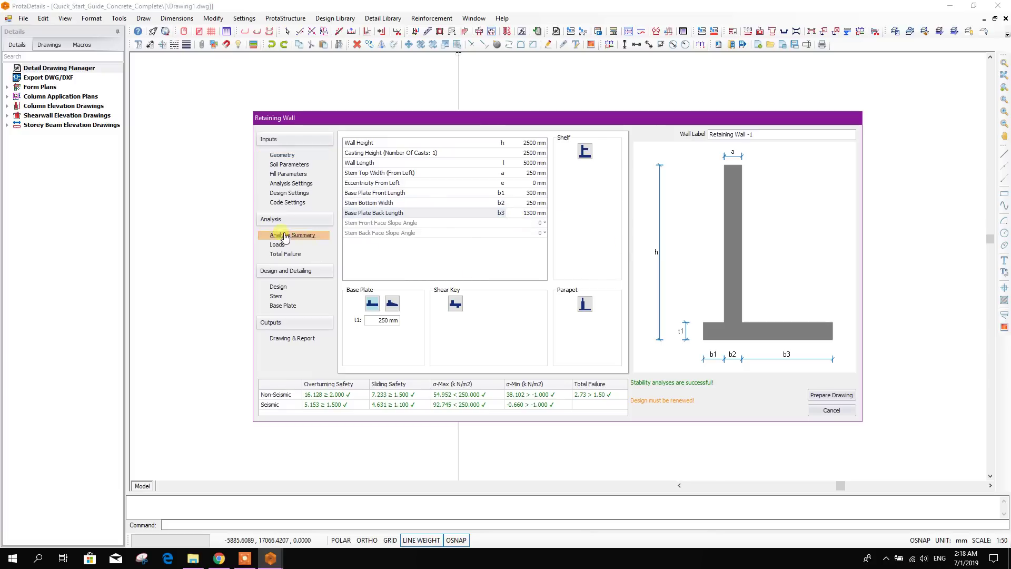
click(278, 287)
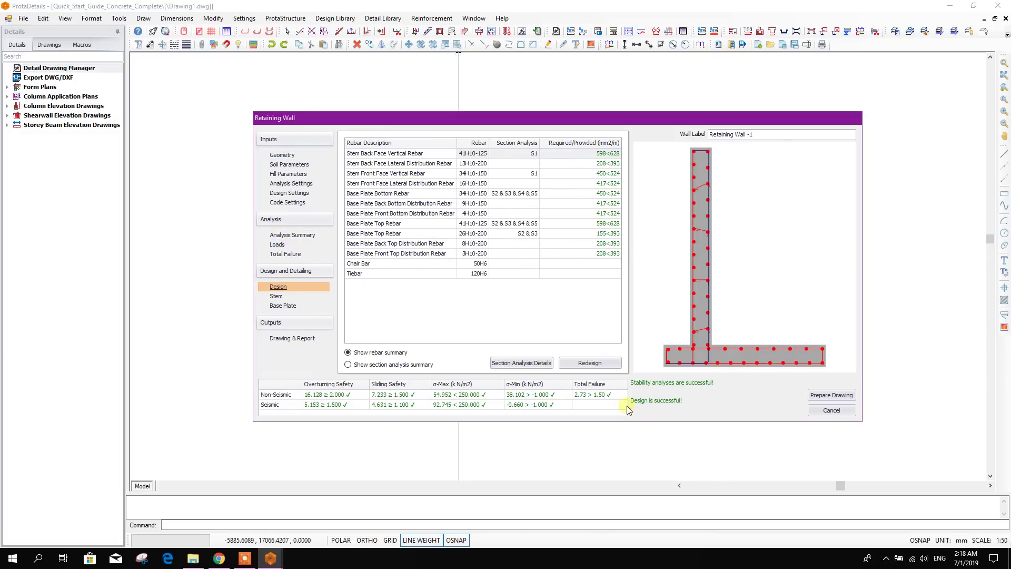
Step: Review the stem and base plate rebar drawings, then the fill parameters and analysis settings
click(293, 296)
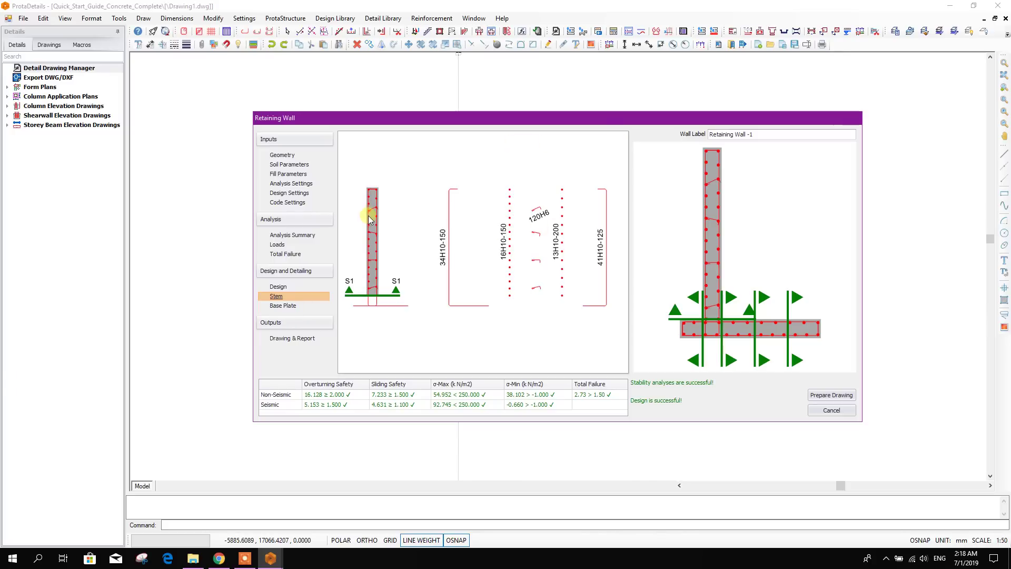
mouse_move(372, 217)
click(283, 305)
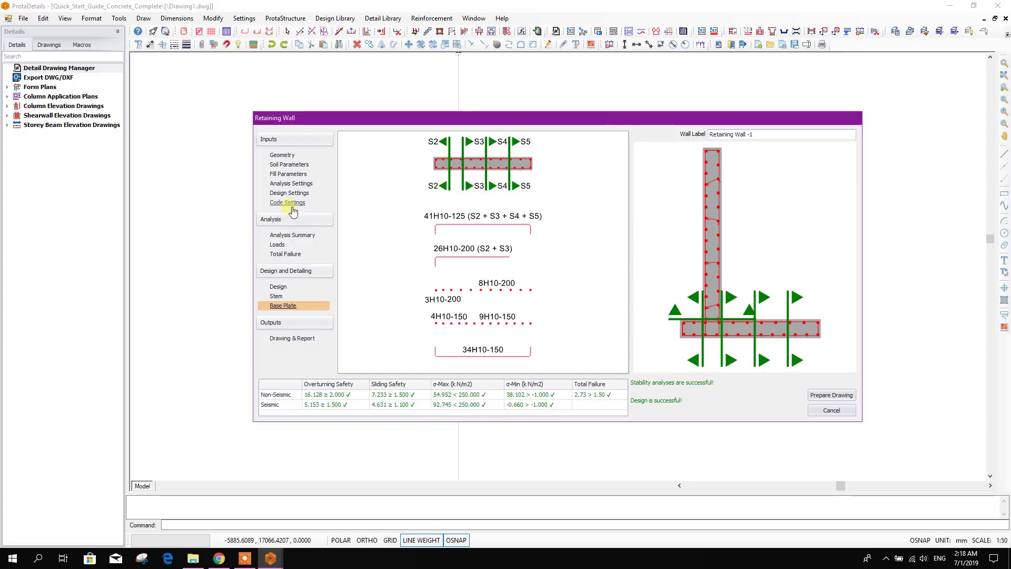
click(296, 175)
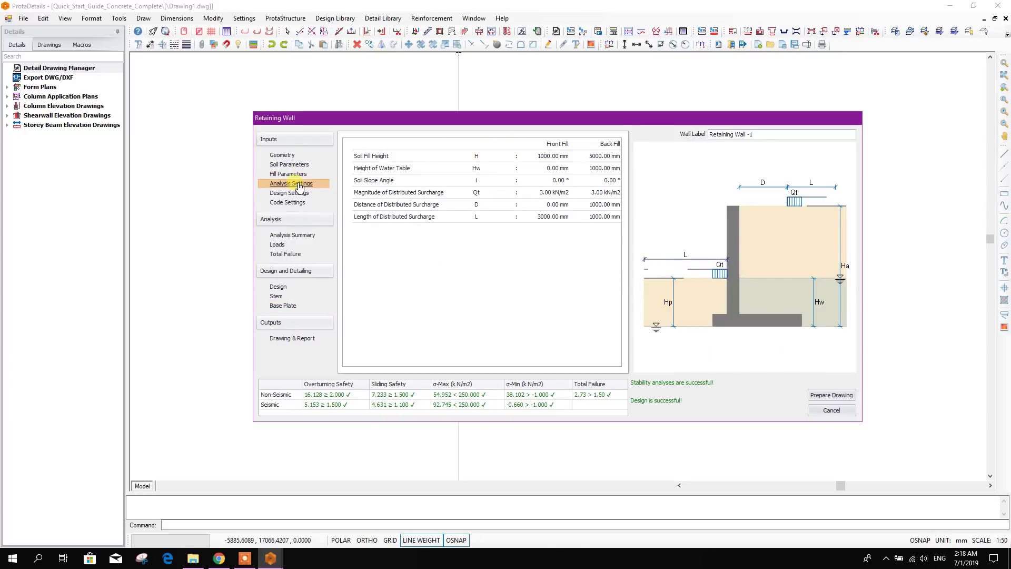
click(289, 194)
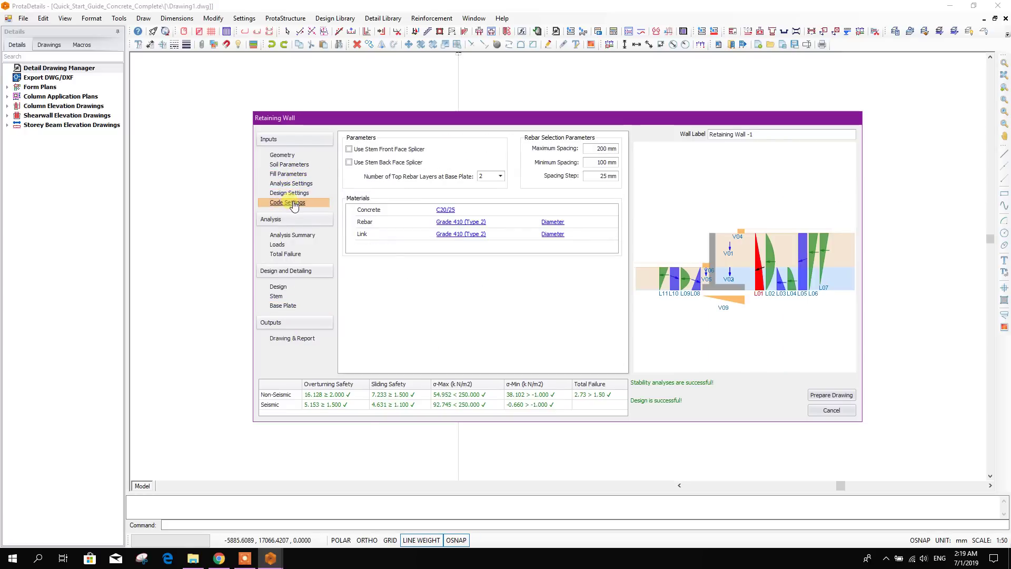
Step: Inspect the main rebar and link material grade properties in Design Settings
click(287, 202)
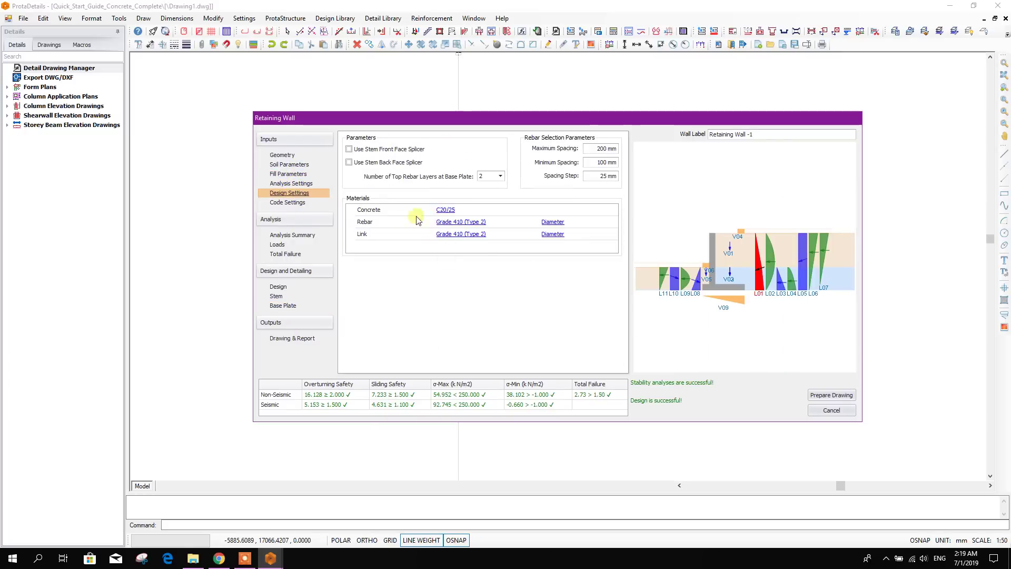
click(467, 226)
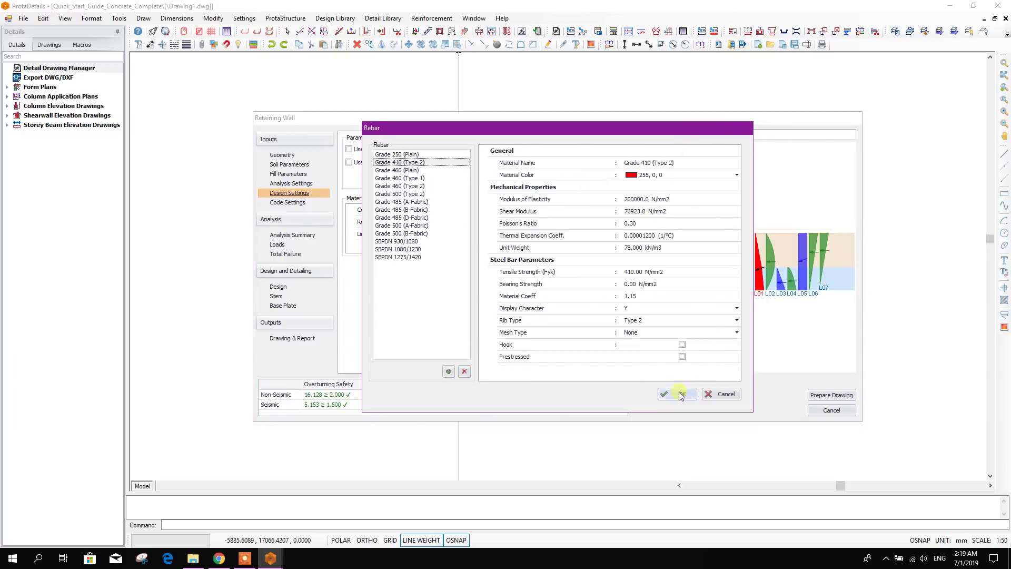
click(681, 395)
click(461, 236)
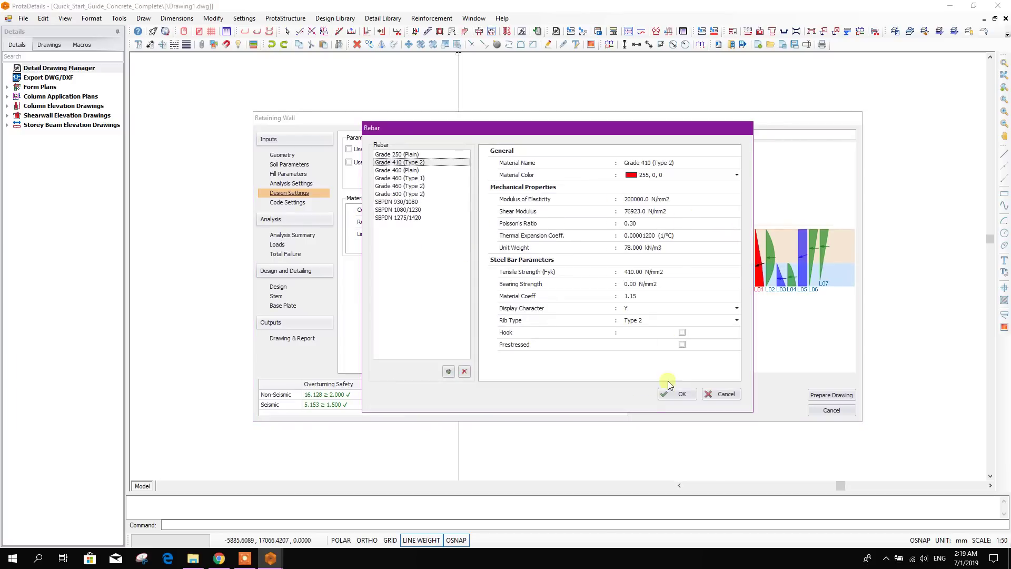
drag(434, 130, 416, 131)
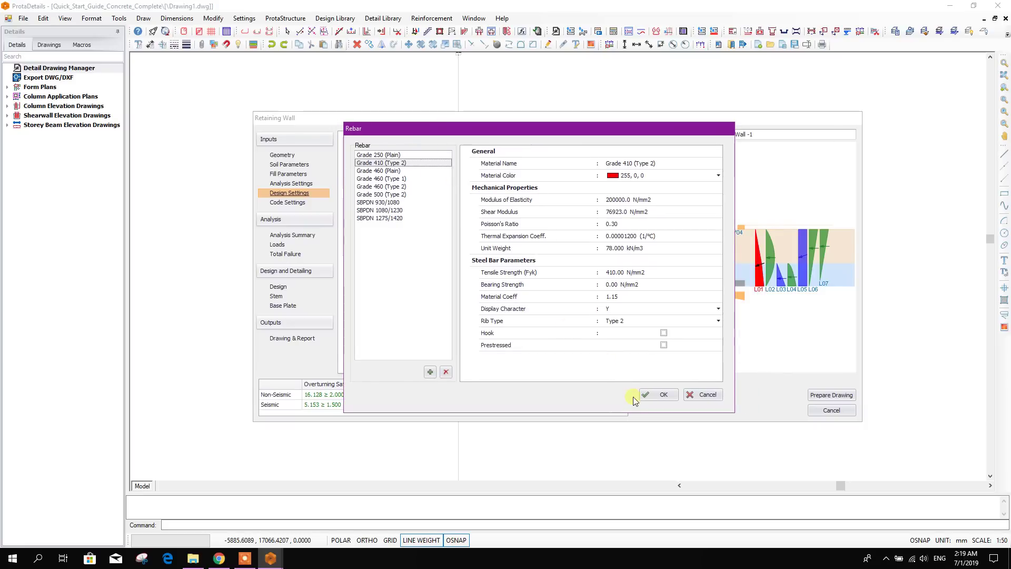
click(649, 396)
Step: Restrict link diameters to Y8, Y10 and Y13 by unticking Y6, Y16 and Y20
click(547, 235)
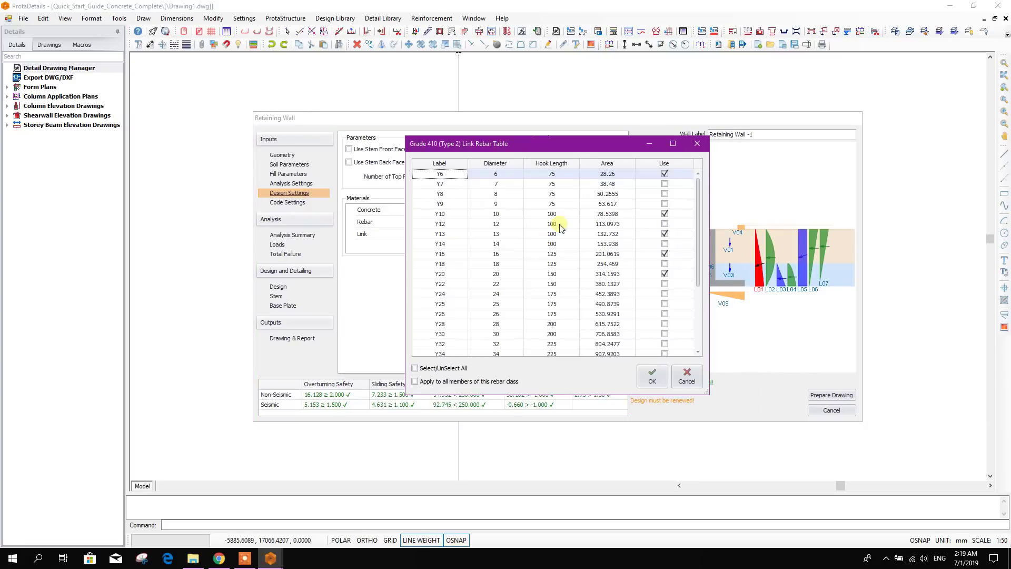
click(666, 174)
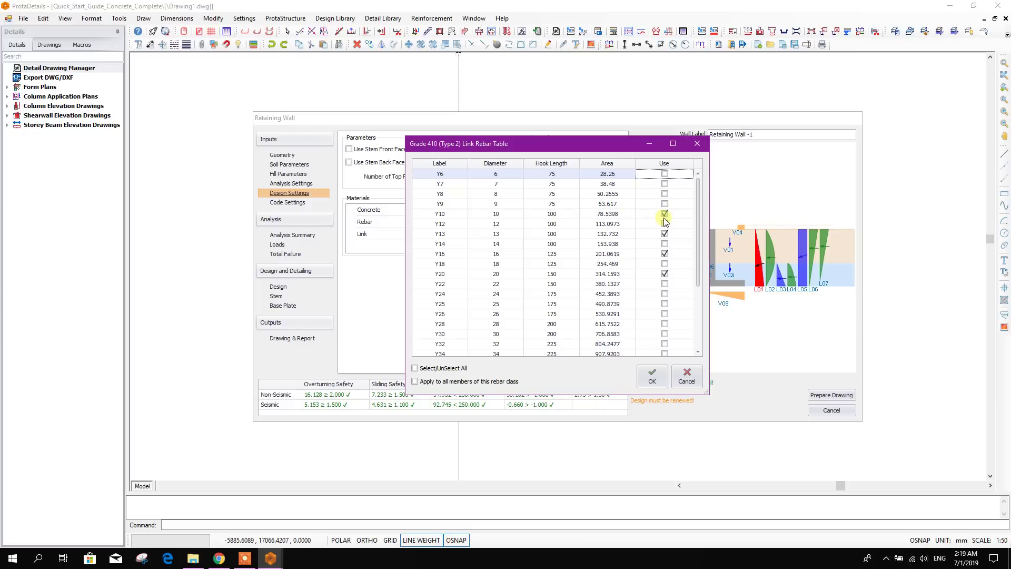
click(665, 194)
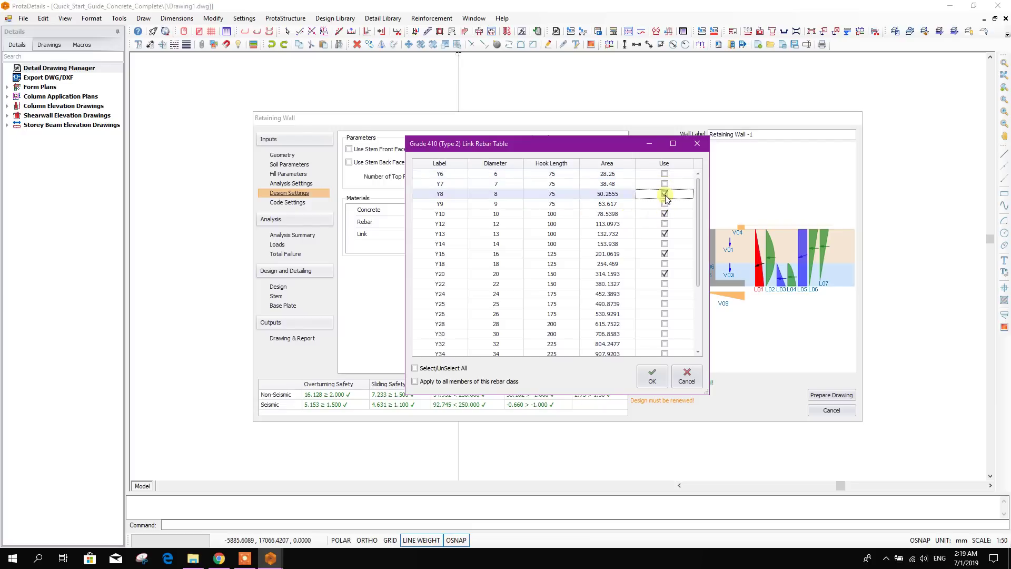
click(665, 254)
click(664, 274)
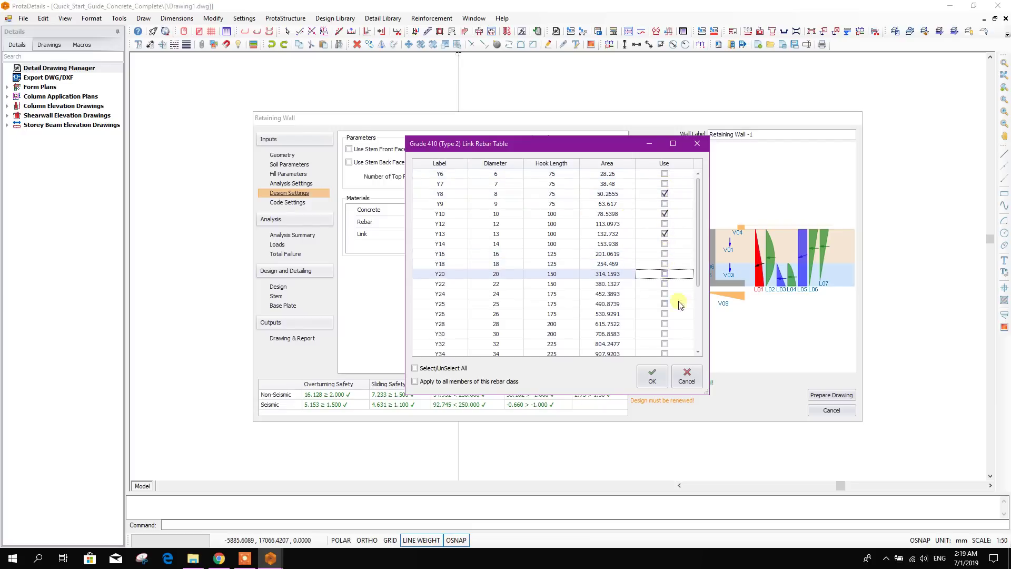
click(658, 380)
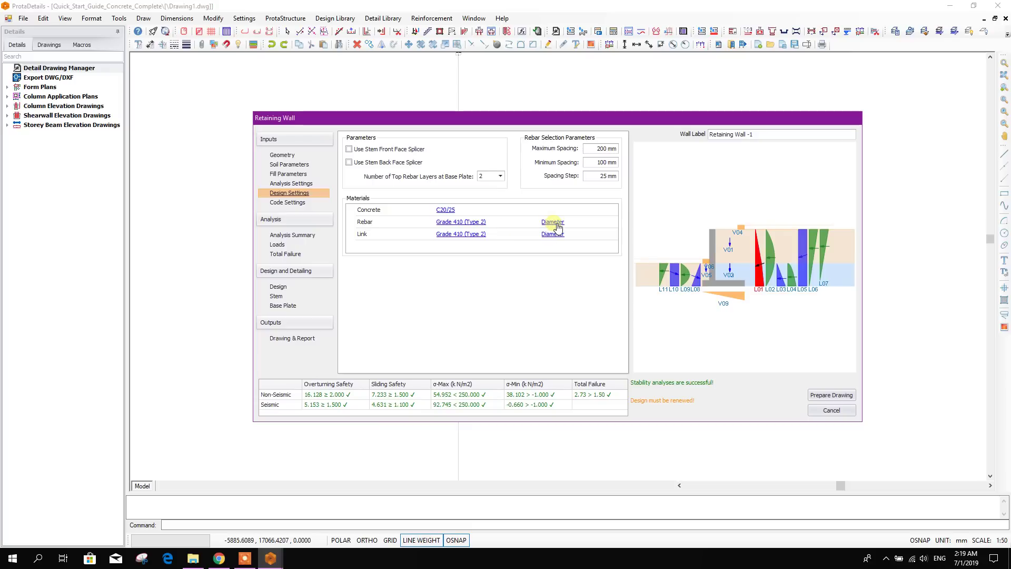
Step: Revise allowed foundation bar diameters to keep Y12, Y14, Y16 and Y20
click(553, 223)
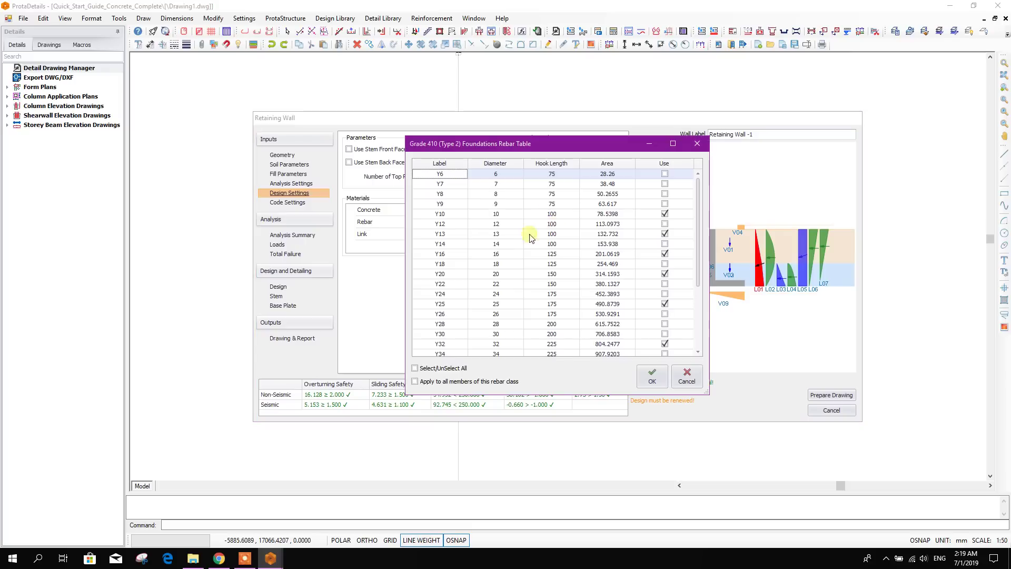
click(665, 224)
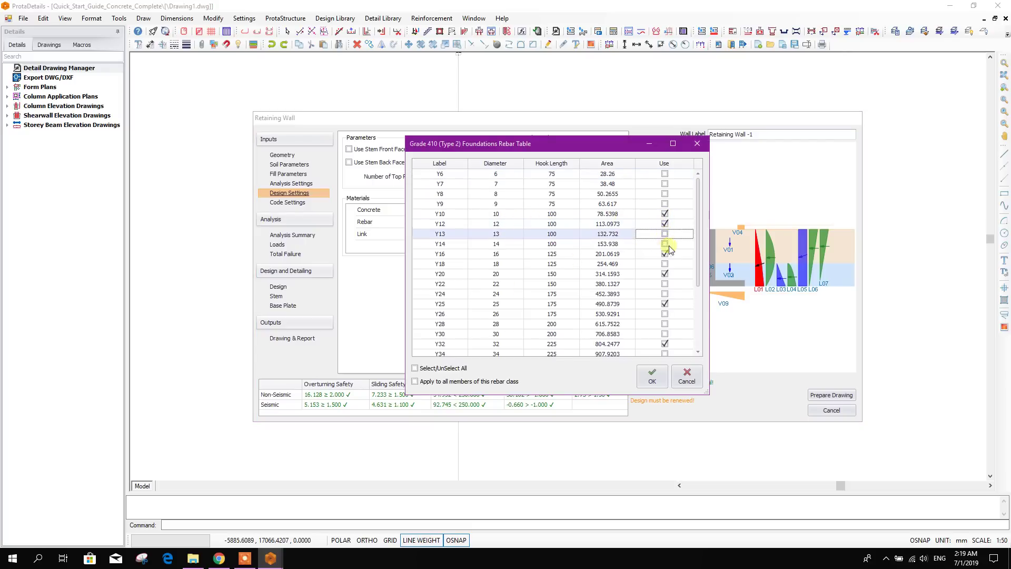
click(664, 214)
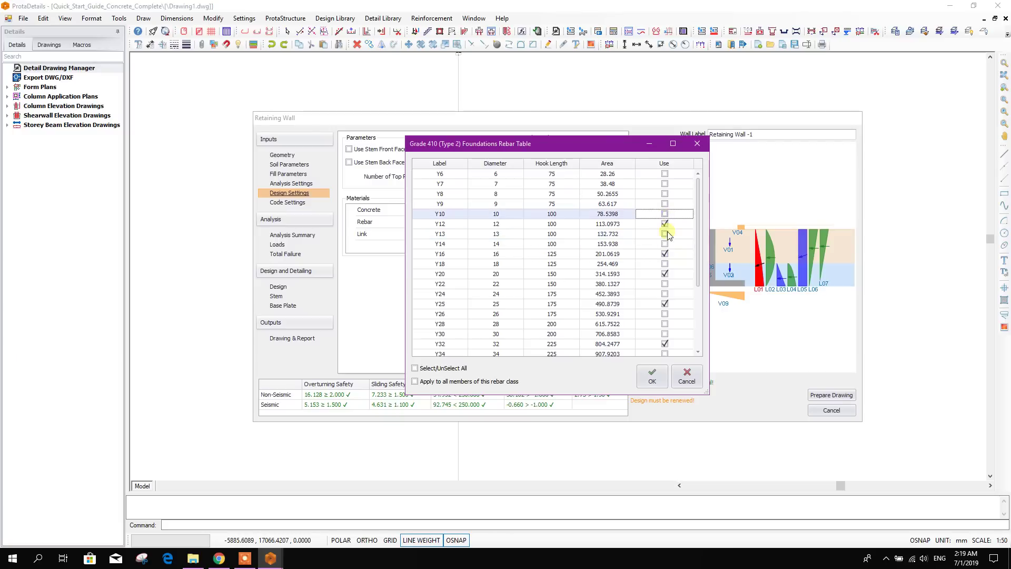
click(665, 245)
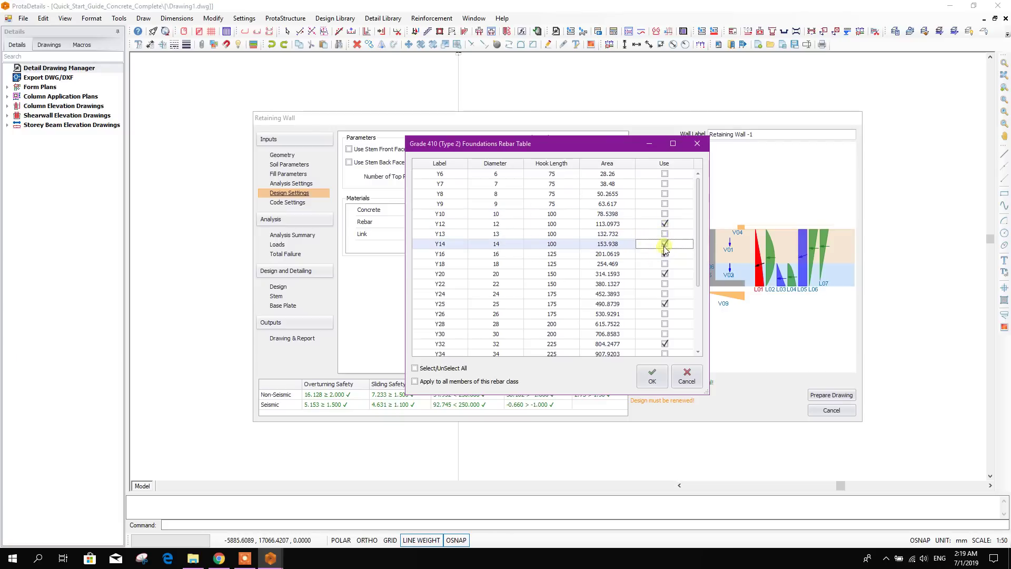
click(665, 275)
click(666, 304)
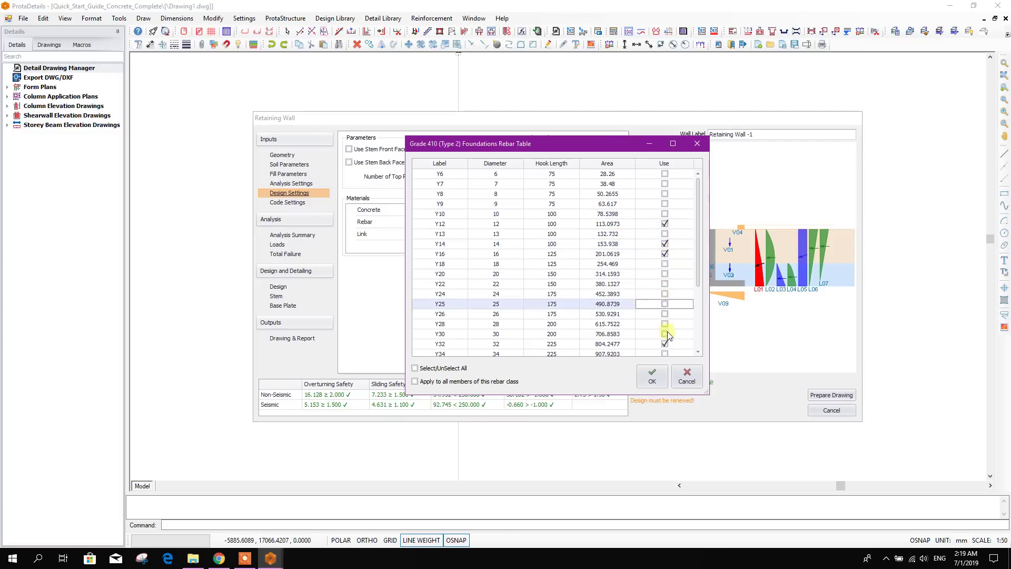
click(665, 344)
Step: Confirm the bar diameter choices, redesign, and review stem and base plate reinforcement details
click(652, 376)
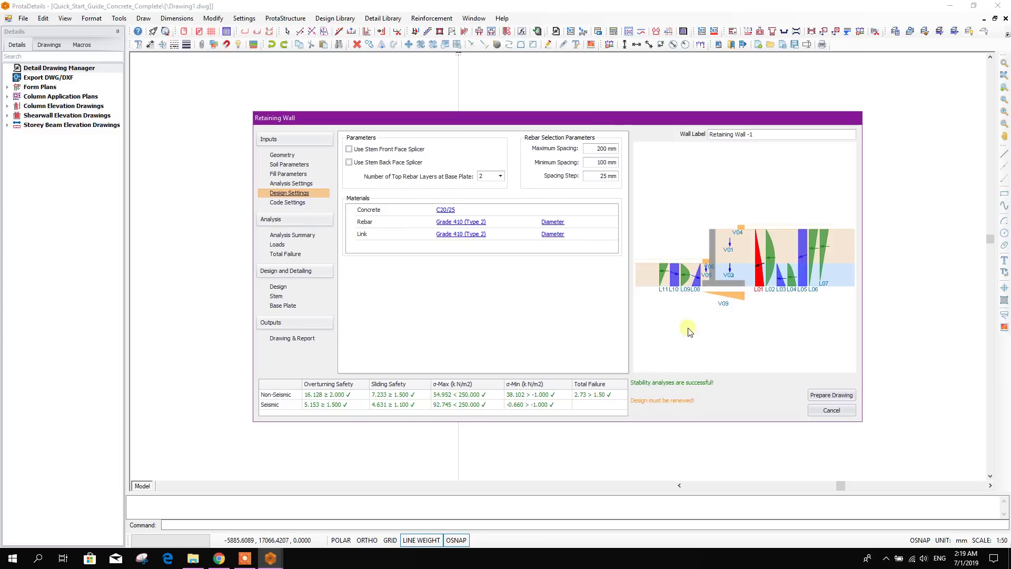
click(281, 288)
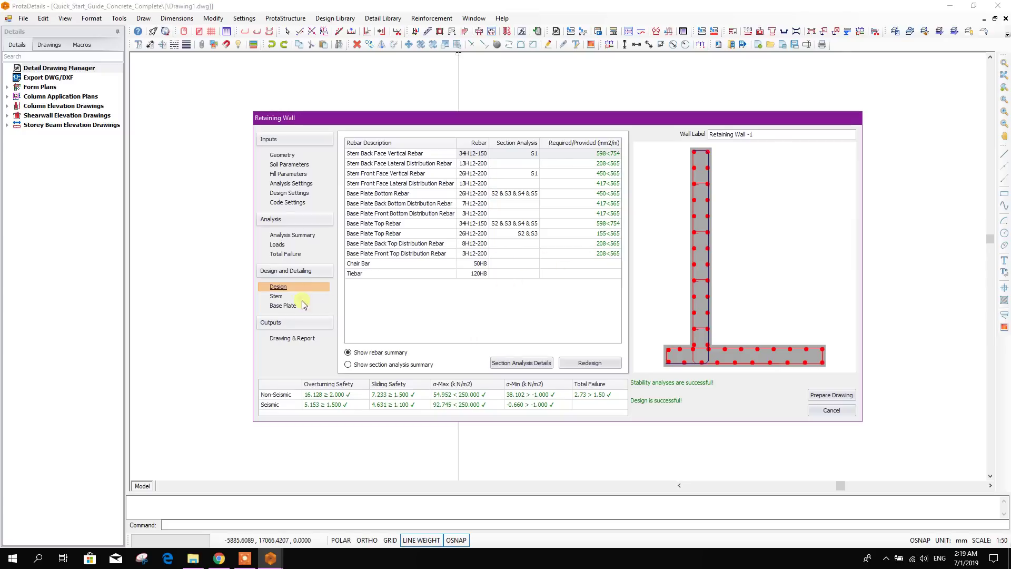
click(280, 296)
click(285, 306)
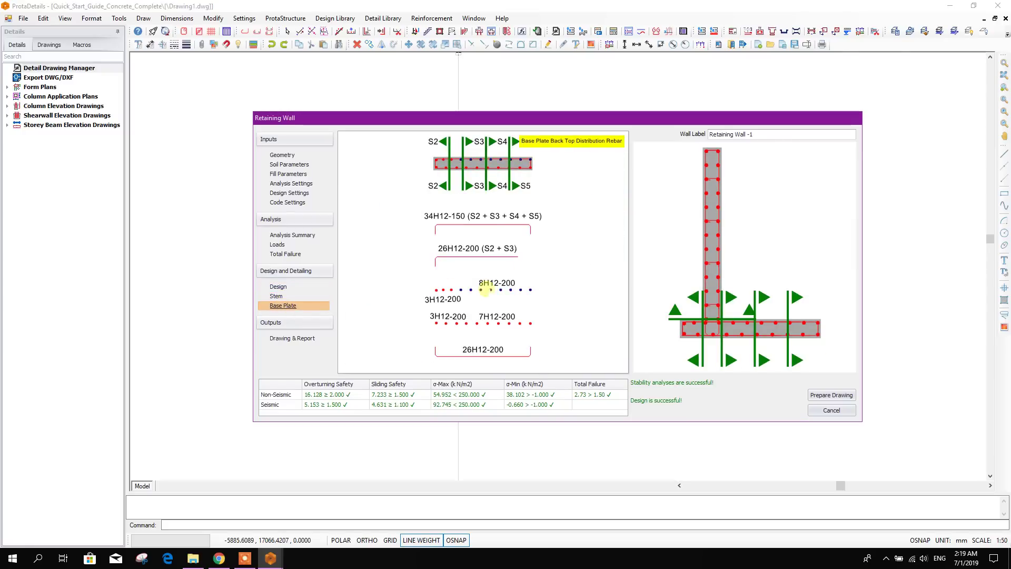
Step: Generate the design report from Drawing & Report, renewing the design when prompted
click(292, 338)
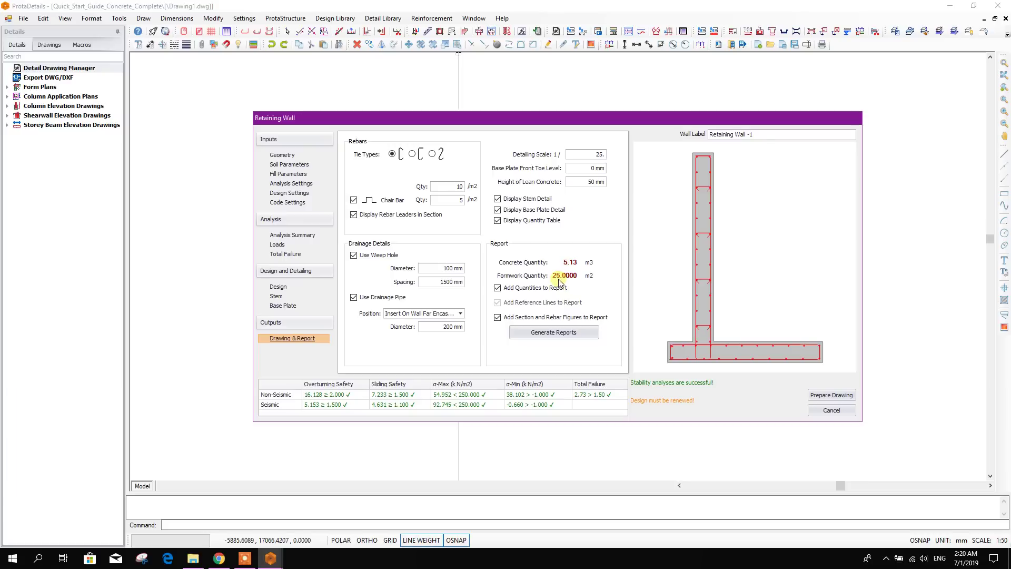
click(567, 335)
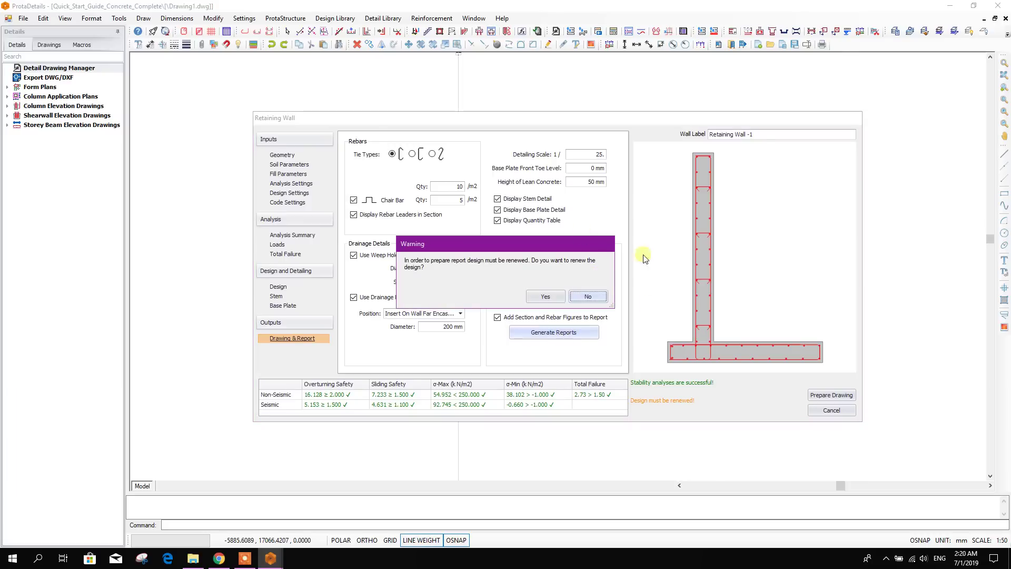
click(551, 299)
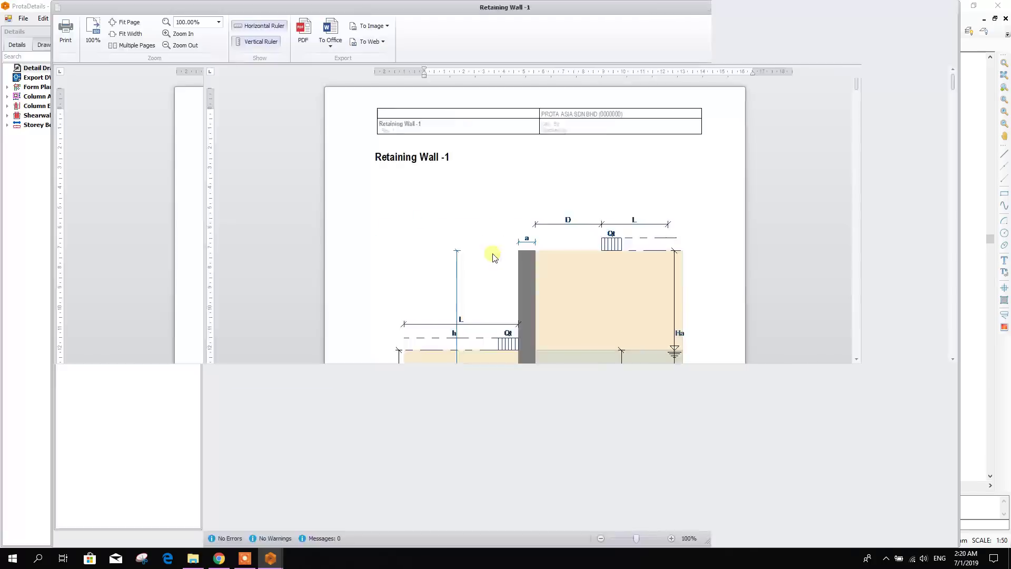
scroll(610, 332, down, 2)
scroll(610, 332, down, 5)
scroll(610, 332, down, 5)
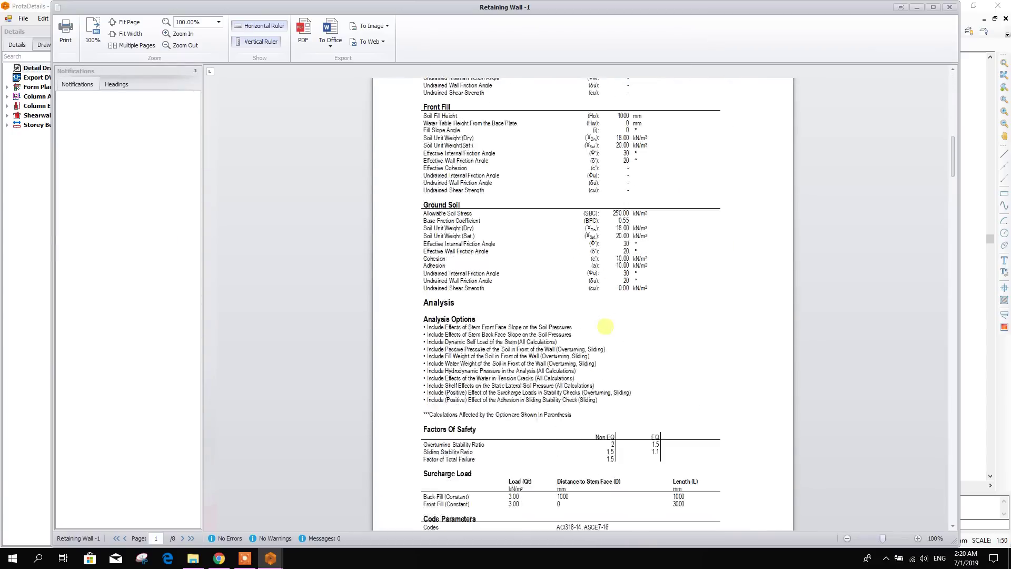
scroll(610, 332, down, 5)
scroll(611, 332, down, 4)
mouse_move(951, 203)
mouse_down()
mouse_move(928, 399)
mouse_move(930, 502)
mouse_move(901, 119)
mouse_up()
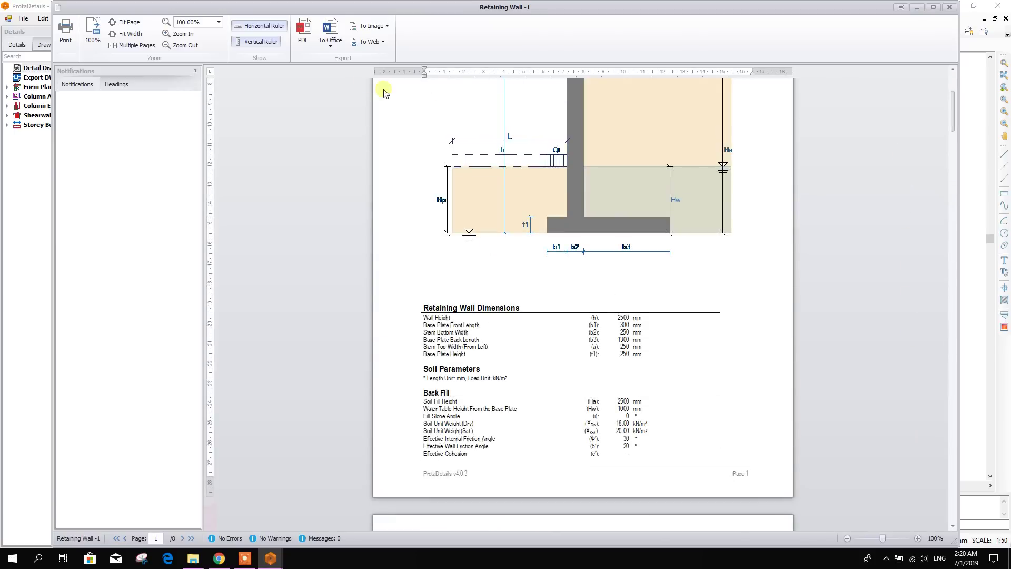
Step: Close the Retaining Wall -1 report preview and start placing the detail drawings
click(948, 8)
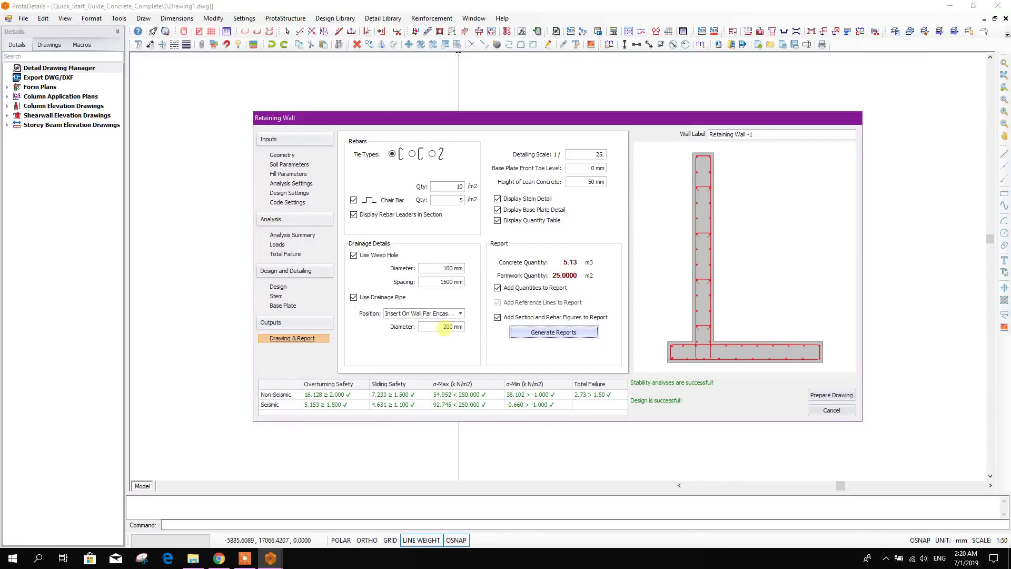
click(832, 395)
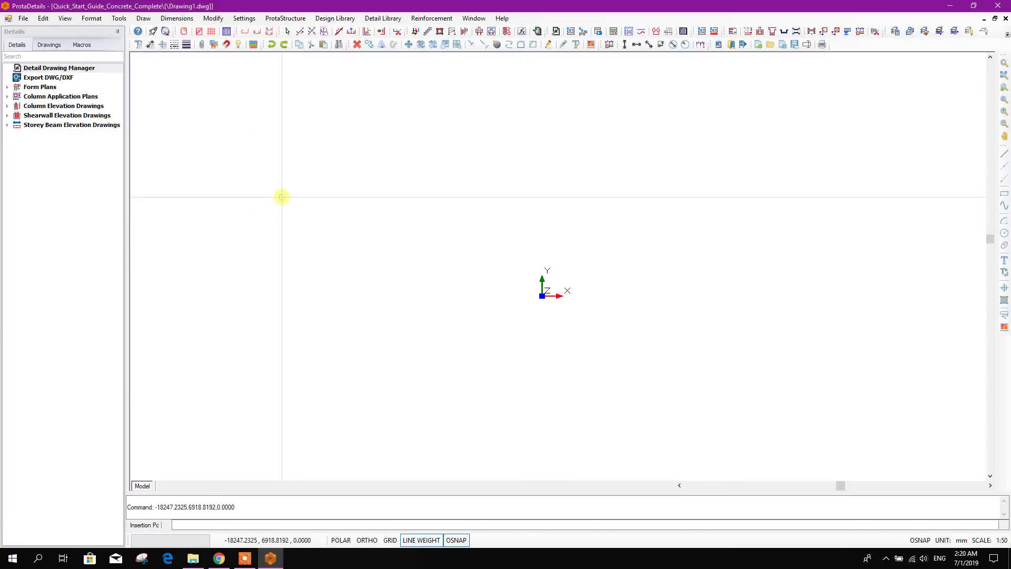
scroll(480, 241, up, 2)
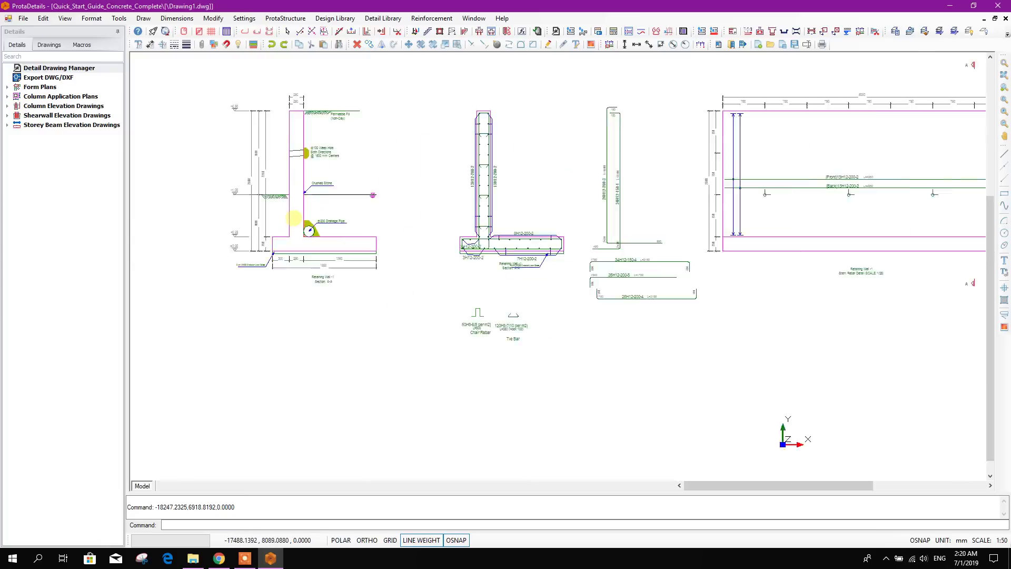
scroll(308, 227, up, 2)
scroll(501, 340, up, 1)
scroll(398, 294, down, 1)
scroll(335, 276, up, 2)
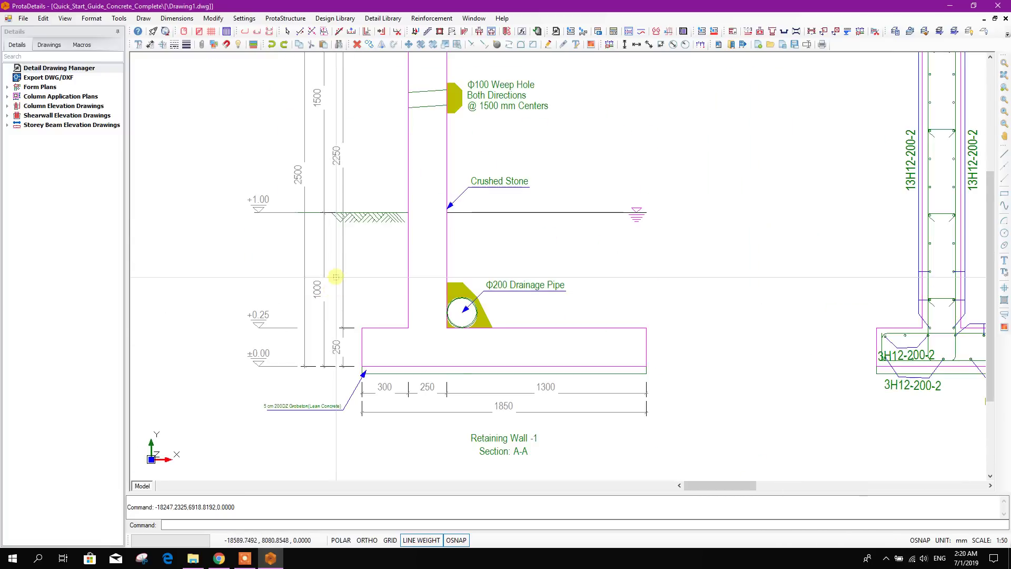
scroll(560, 319, down, 2)
scroll(560, 319, down, 3)
scroll(561, 322, up, 1)
scroll(564, 331, up, 3)
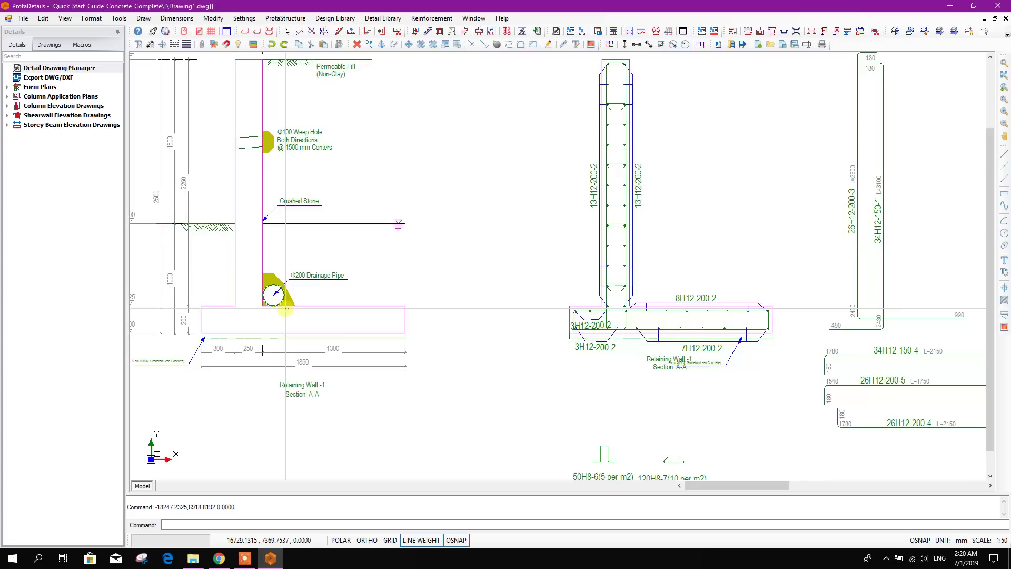
scroll(577, 332, down, 1)
scroll(498, 356, down, 2)
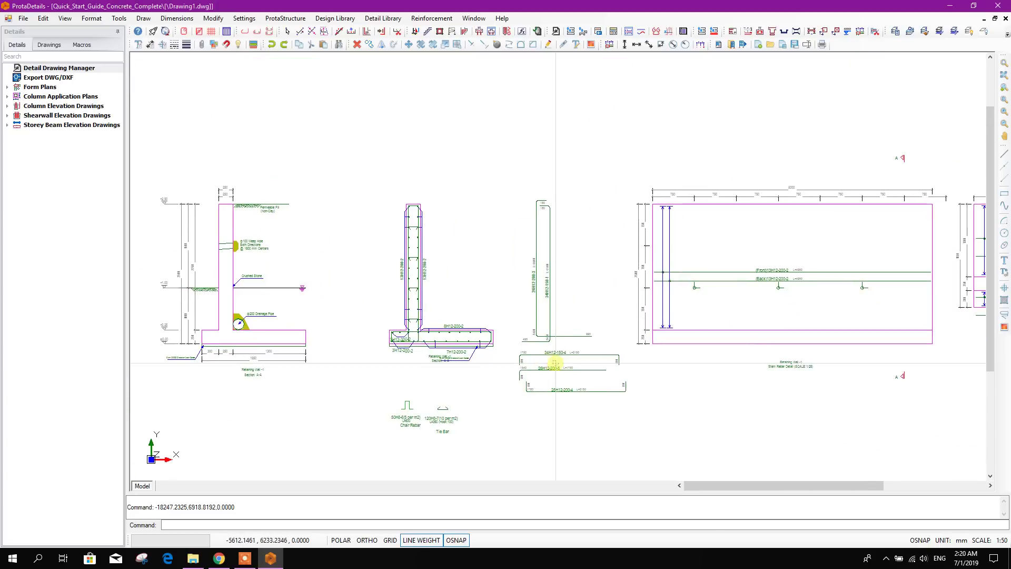
scroll(674, 373, up, 3)
scroll(629, 296, down, 3)
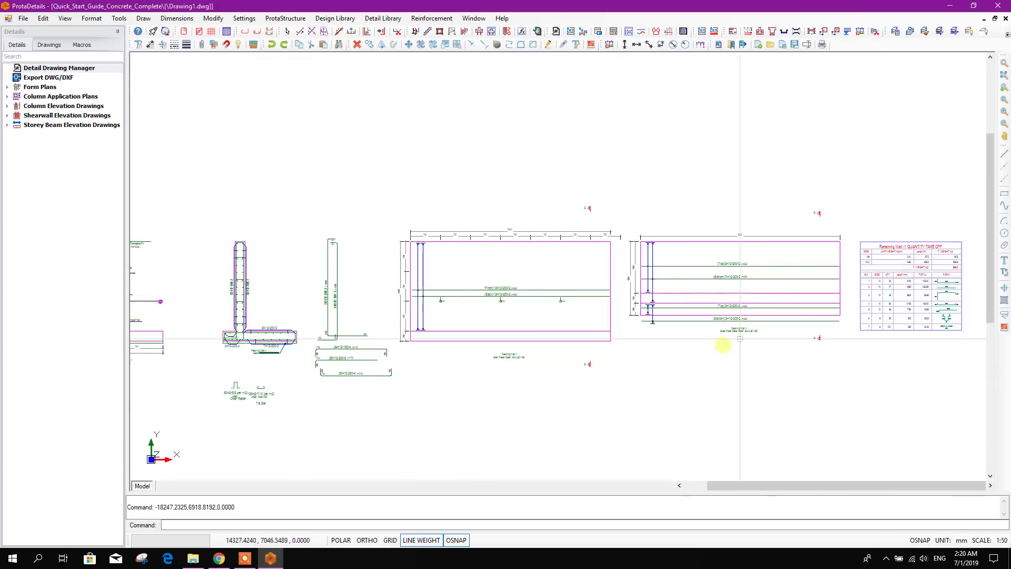
scroll(723, 343, up, 2)
scroll(608, 316, down, 1)
scroll(791, 332, up, 3)
scroll(614, 355, down, 3)
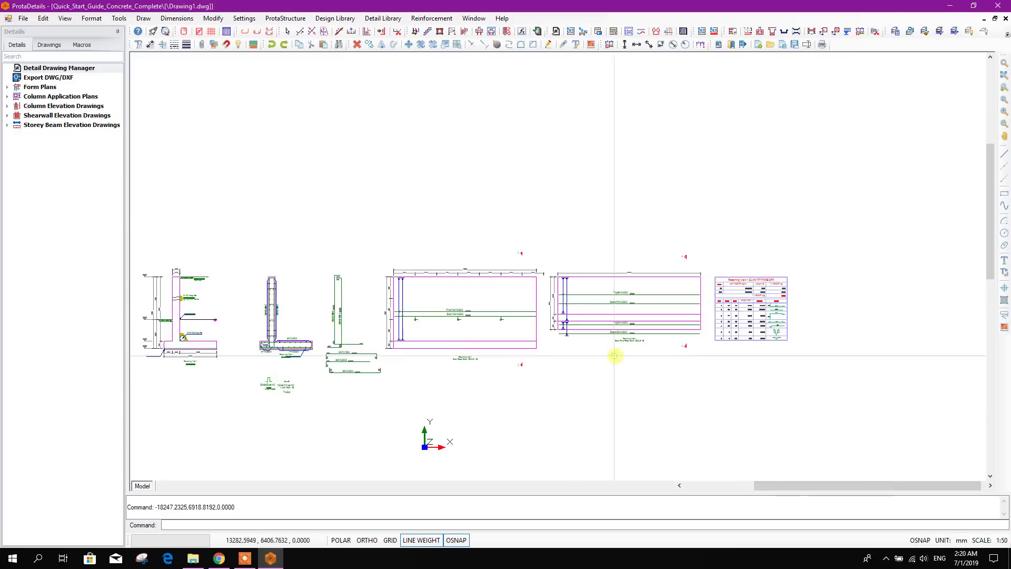
scroll(528, 332, up, 2)
scroll(528, 332, up, 2)
scroll(463, 324, up, 1)
scroll(435, 323, up, 1)
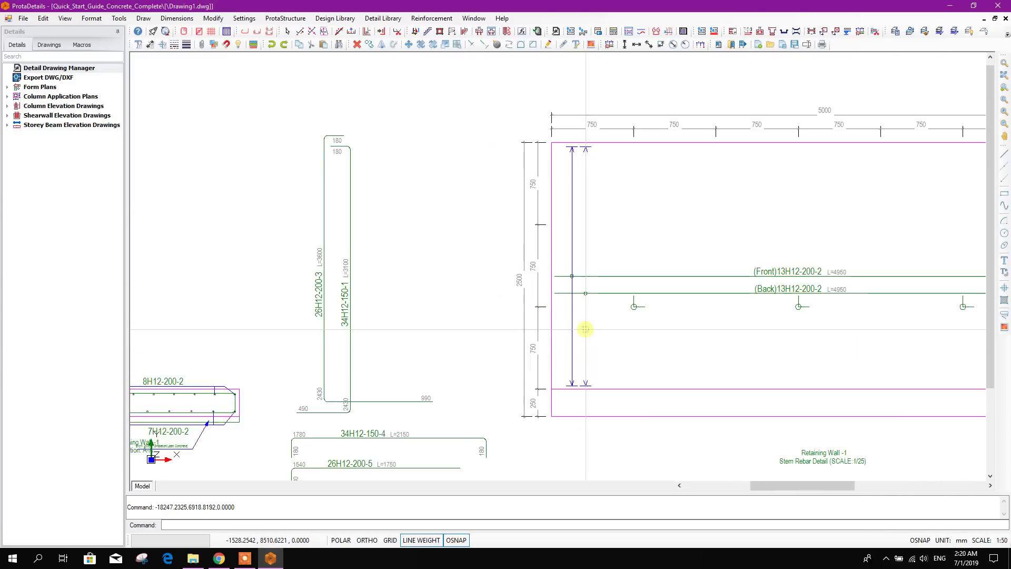
scroll(585, 330, down, 4)
scroll(687, 346, up, 1)
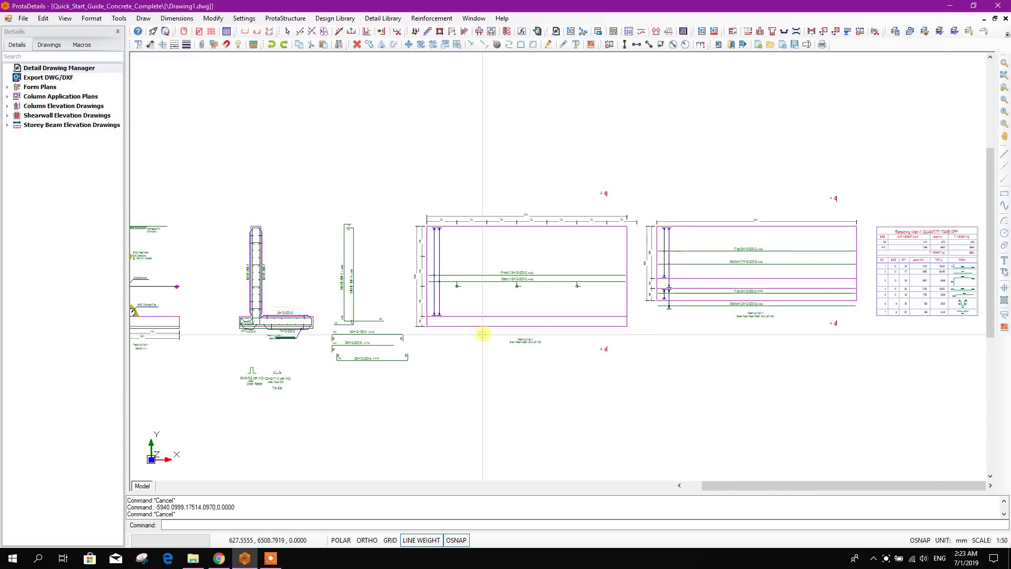
middle_drag(481, 334, 549, 335)
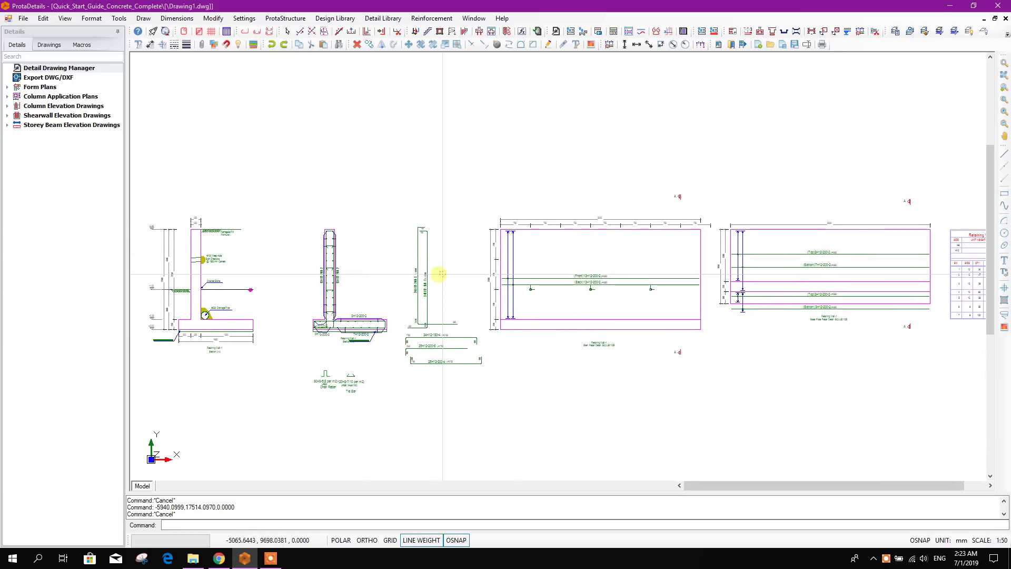
scroll(524, 238, up, 1)
scroll(517, 253, down, 2)
scroll(531, 283, up, 2)
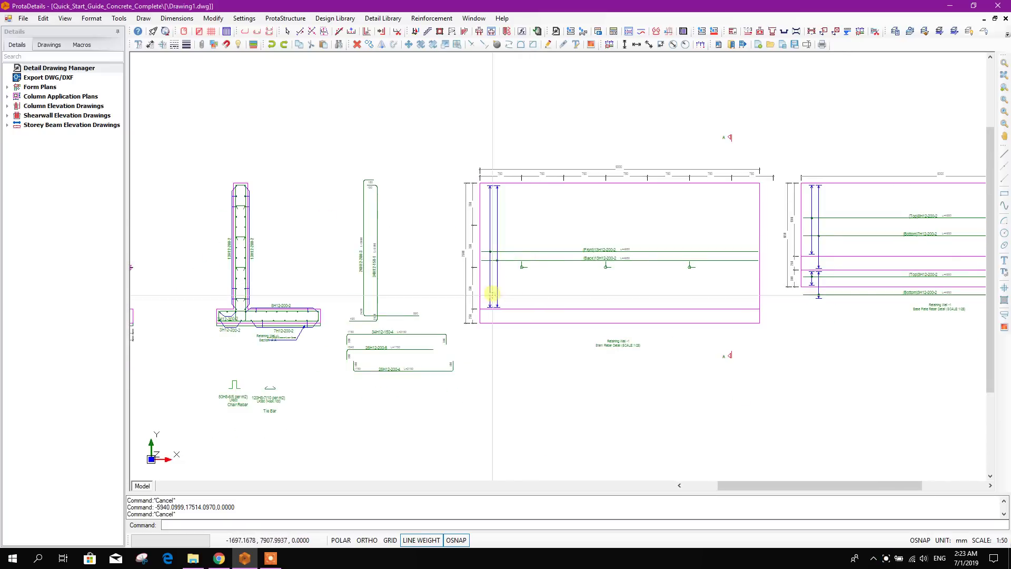
middle_drag(585, 339, 549, 338)
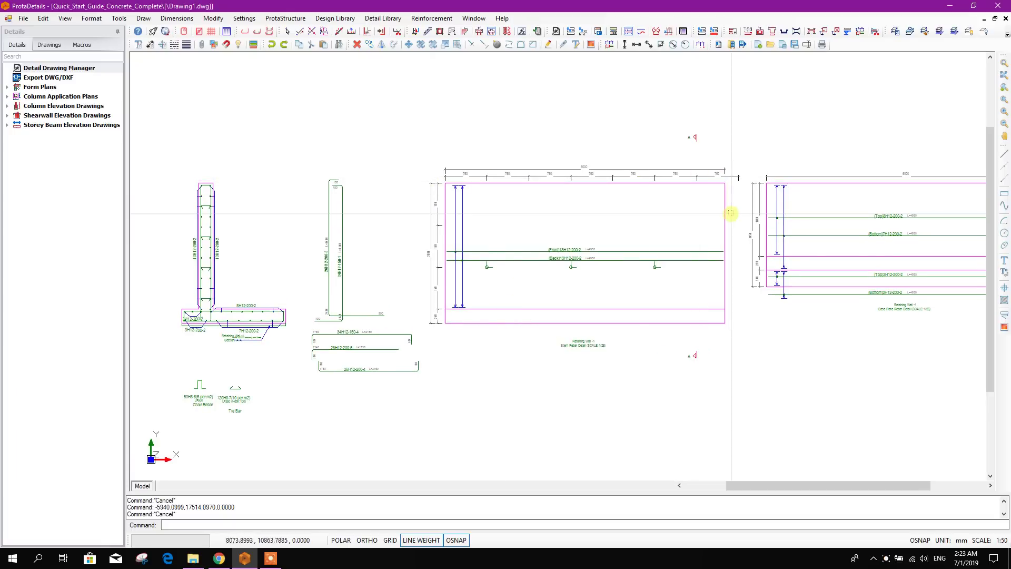
scroll(468, 318, down, 1)
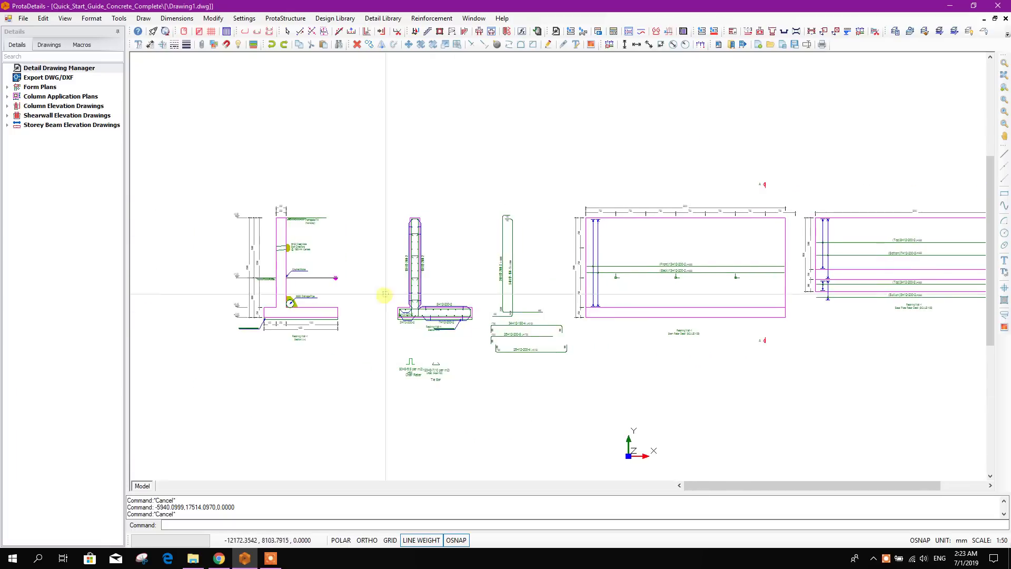
scroll(384, 293, up, 1)
scroll(391, 300, up, 1)
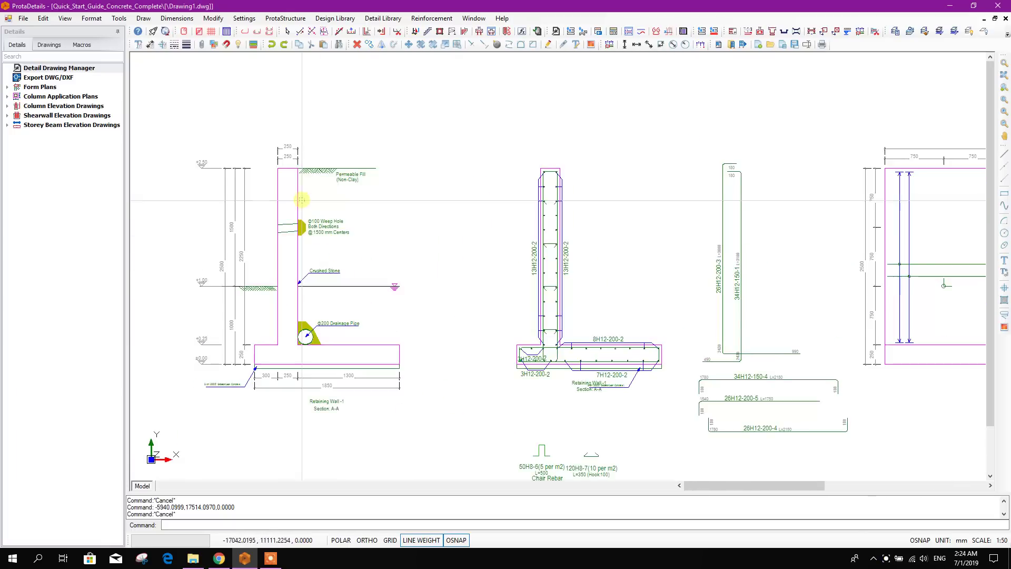
middle_drag(300, 270, 367, 253)
scroll(300, 248, up, 1)
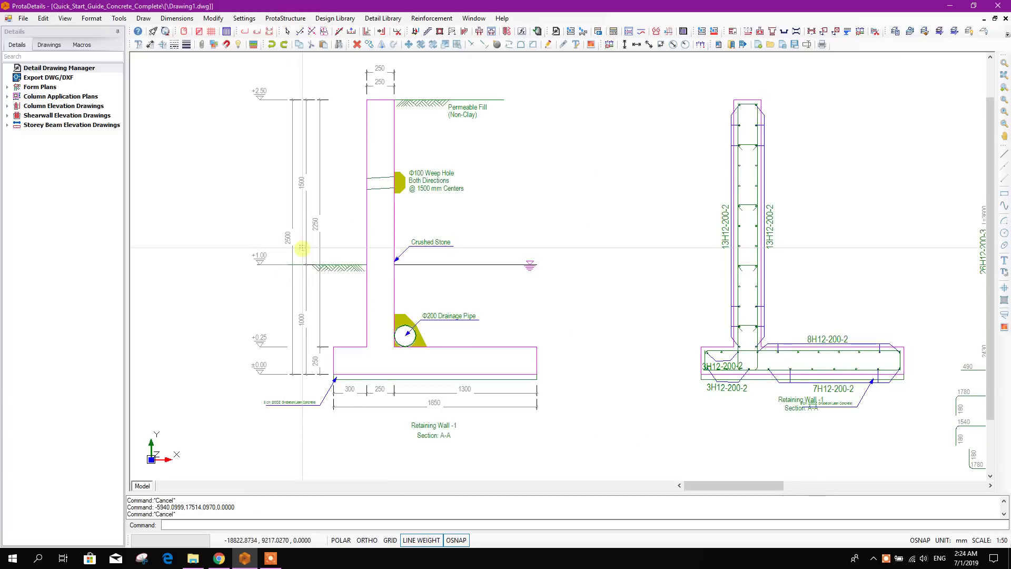
scroll(349, 290, up, 1)
scroll(413, 228, down, 1)
scroll(413, 227, up, 1)
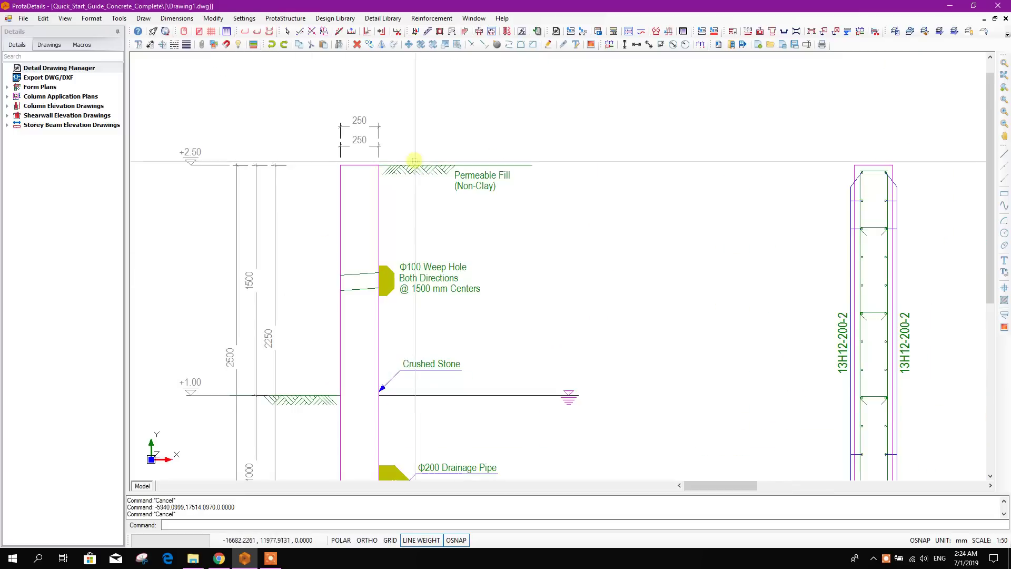
scroll(461, 221, down, 1)
scroll(478, 289, down, 1)
scroll(308, 297, up, 1)
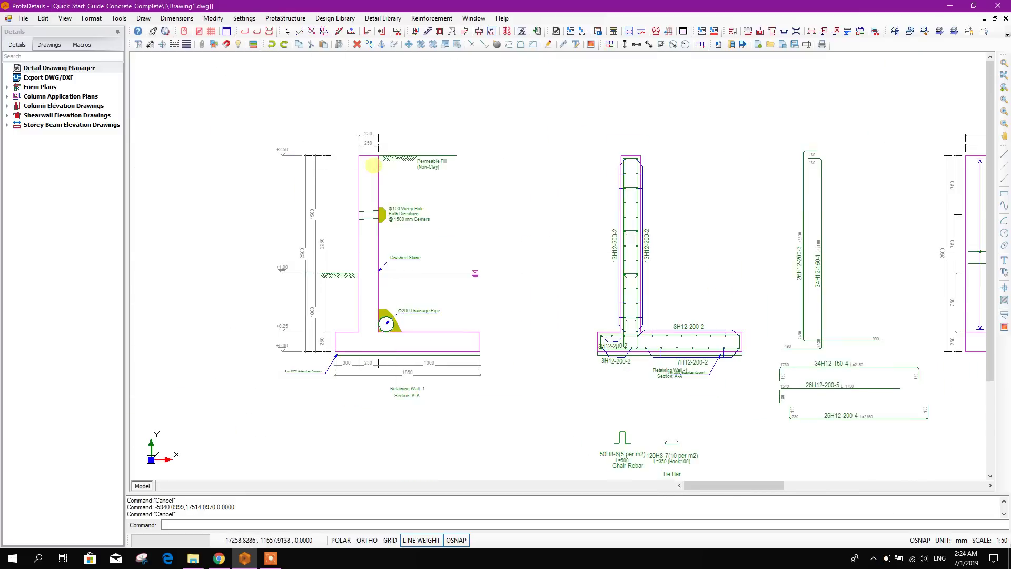
scroll(345, 176, up, 1)
scroll(674, 324, down, 2)
middle_drag(675, 323, 514, 336)
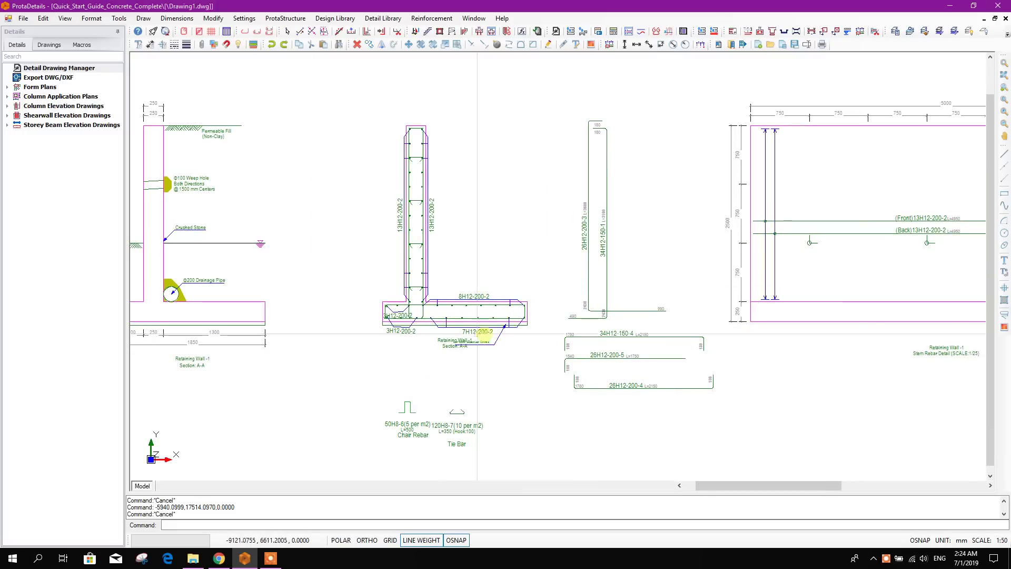
scroll(432, 314, up, 1)
scroll(432, 313, down, 1)
scroll(431, 314, down, 1)
scroll(602, 379, up, 1)
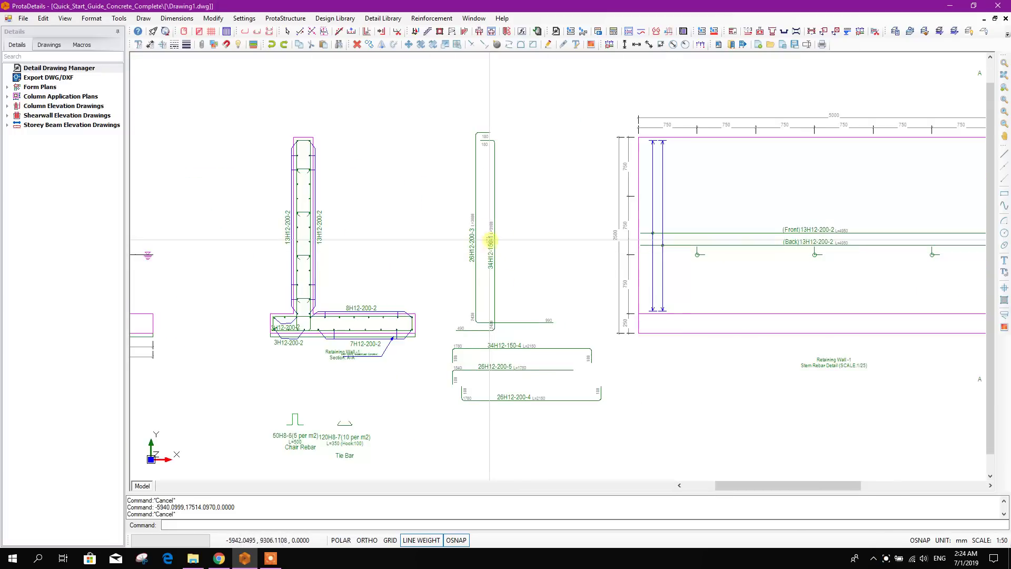
scroll(486, 346, down, 1)
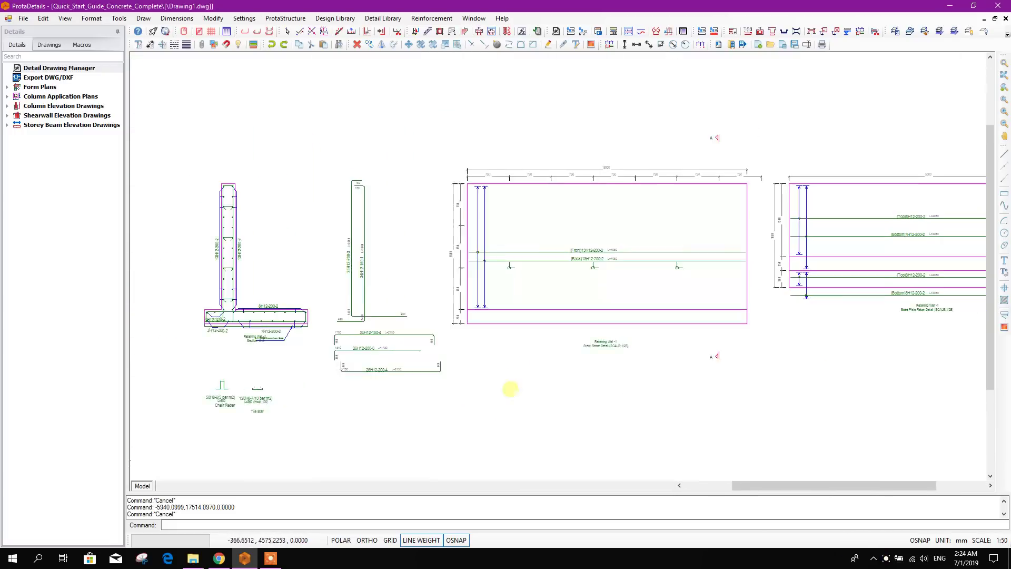
scroll(593, 340, up, 2)
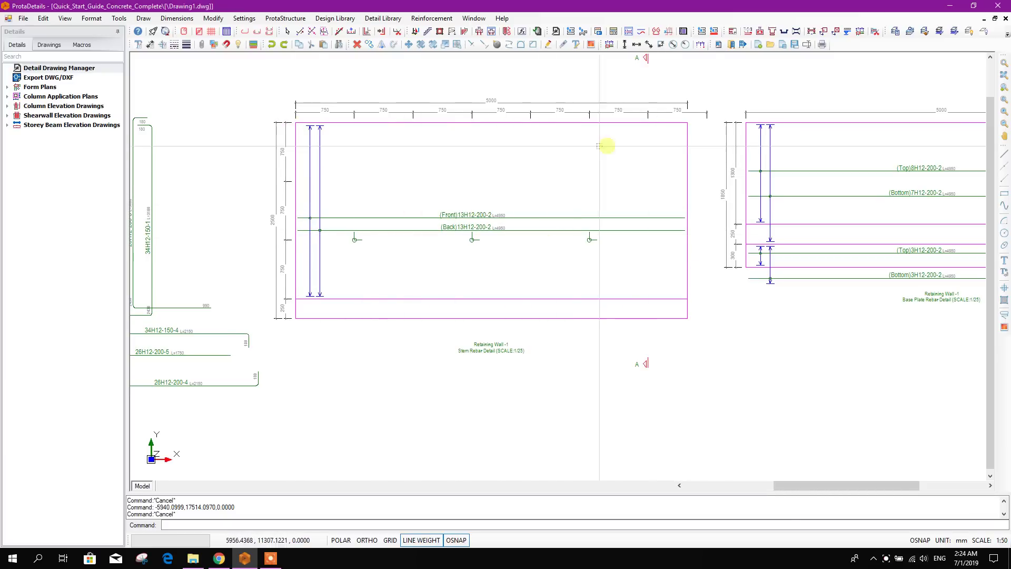
scroll(519, 215, down, 2)
scroll(553, 261, down, 2)
scroll(589, 301, up, 2)
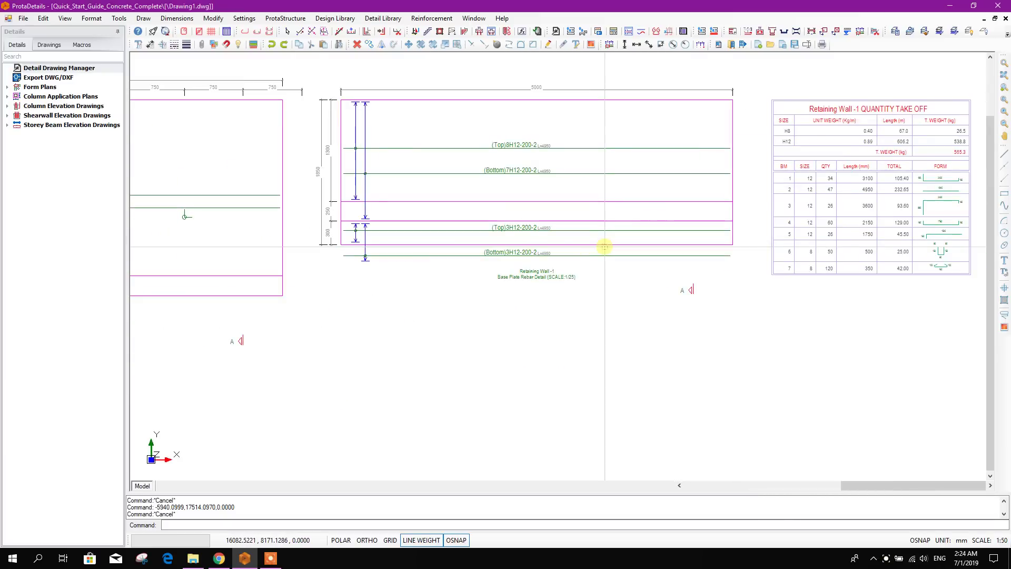
middle_drag(758, 343, 648, 334)
scroll(656, 190, up, 2)
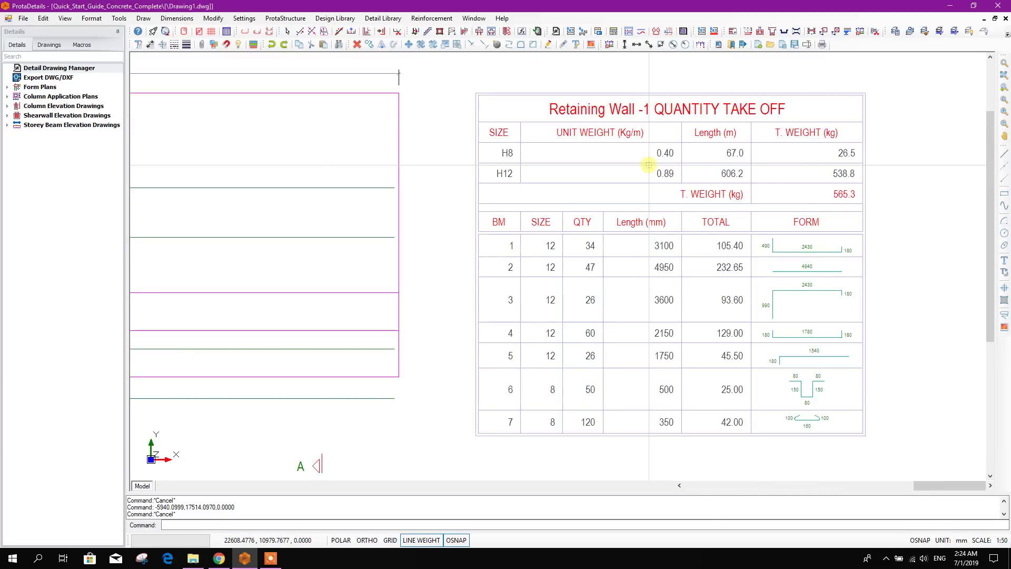
scroll(609, 190, down, 1)
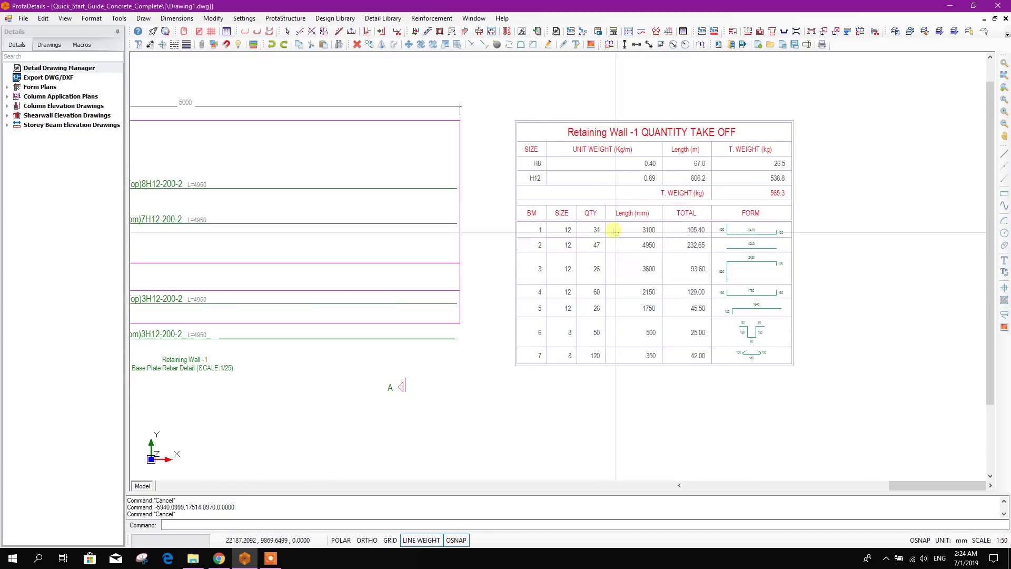
middle_drag(661, 280, 615, 260)
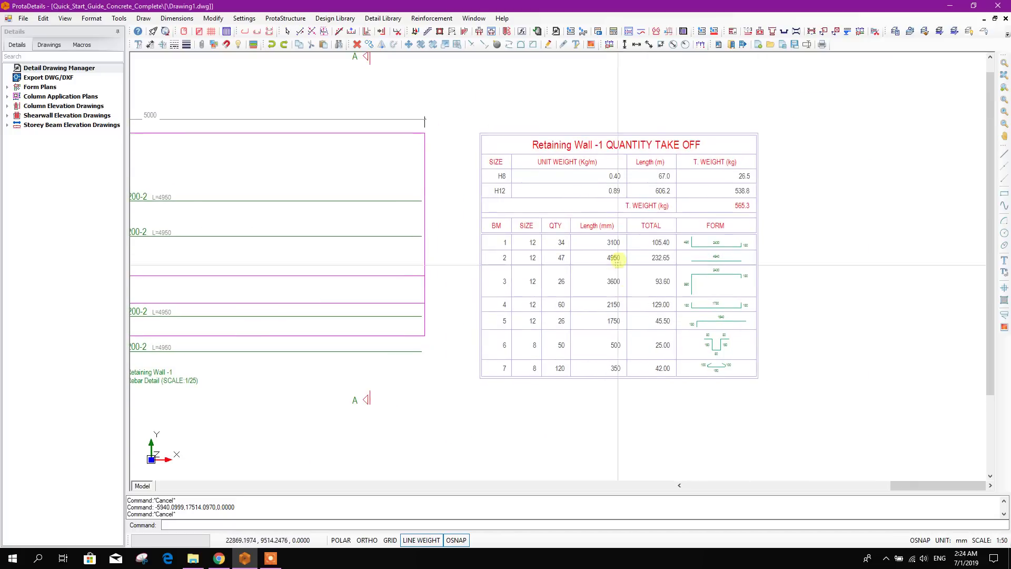
scroll(614, 257, up, 1)
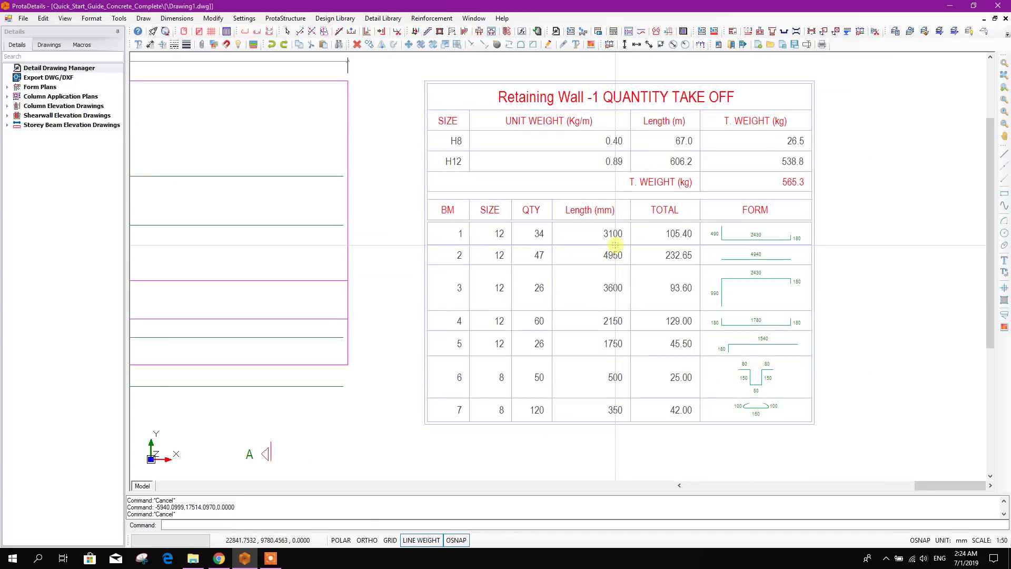
scroll(609, 248, down, 3)
middle_drag(610, 248, 806, 251)
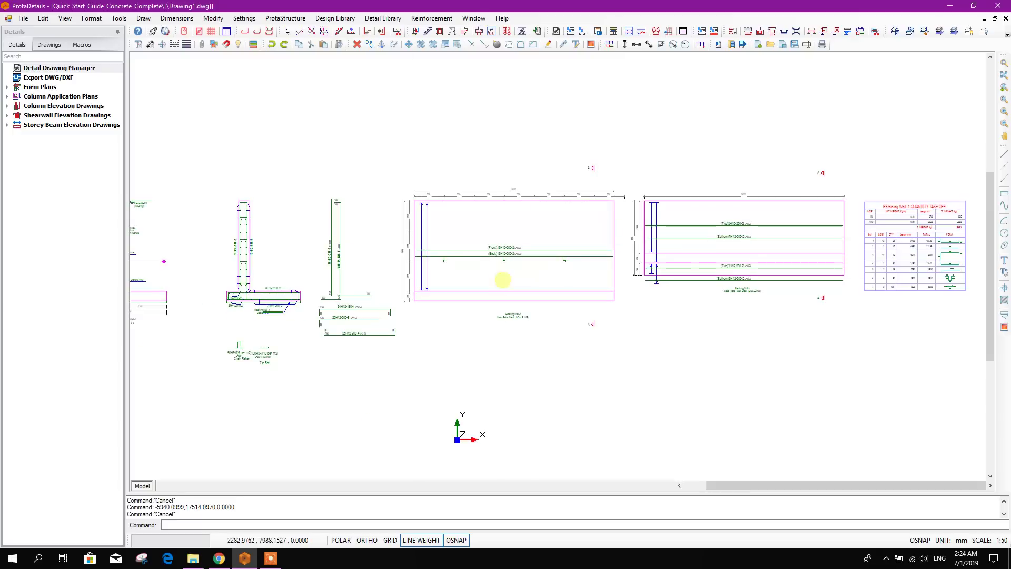
scroll(229, 251, up, 2)
middle_drag(229, 250, 474, 266)
scroll(467, 273, down, 1)
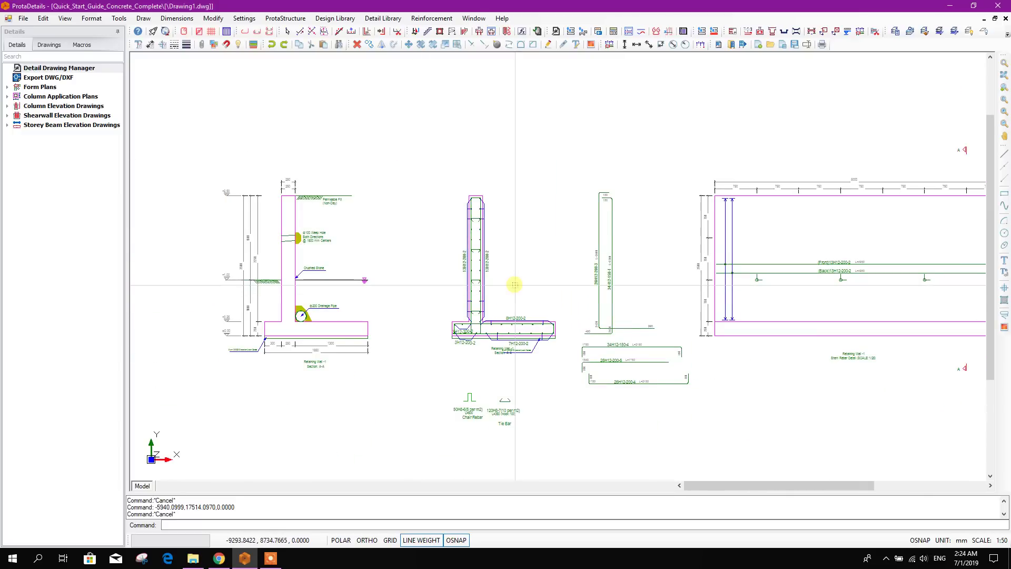
middle_drag(556, 245, 555, 283)
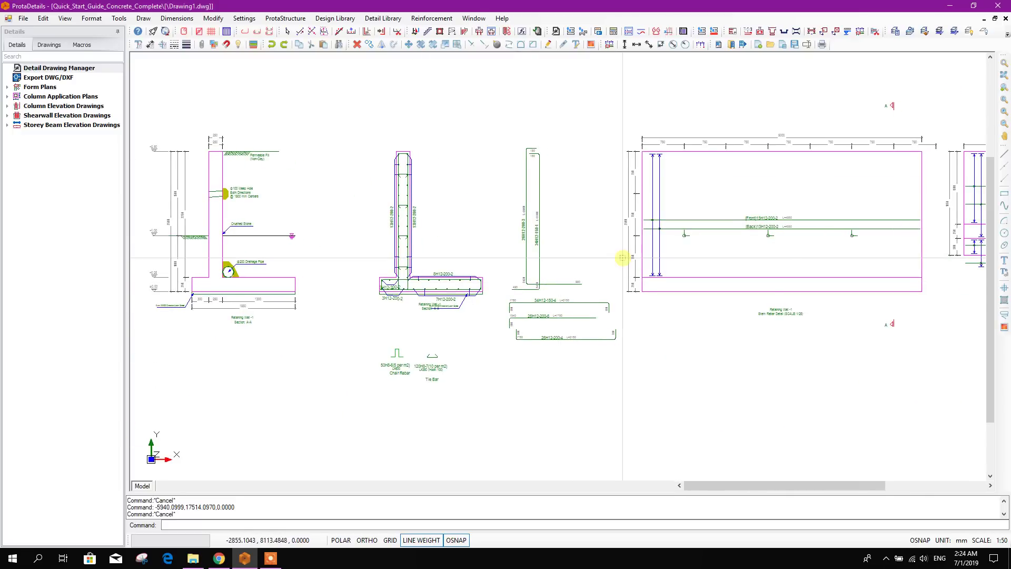
middle_drag(624, 260, 588, 307)
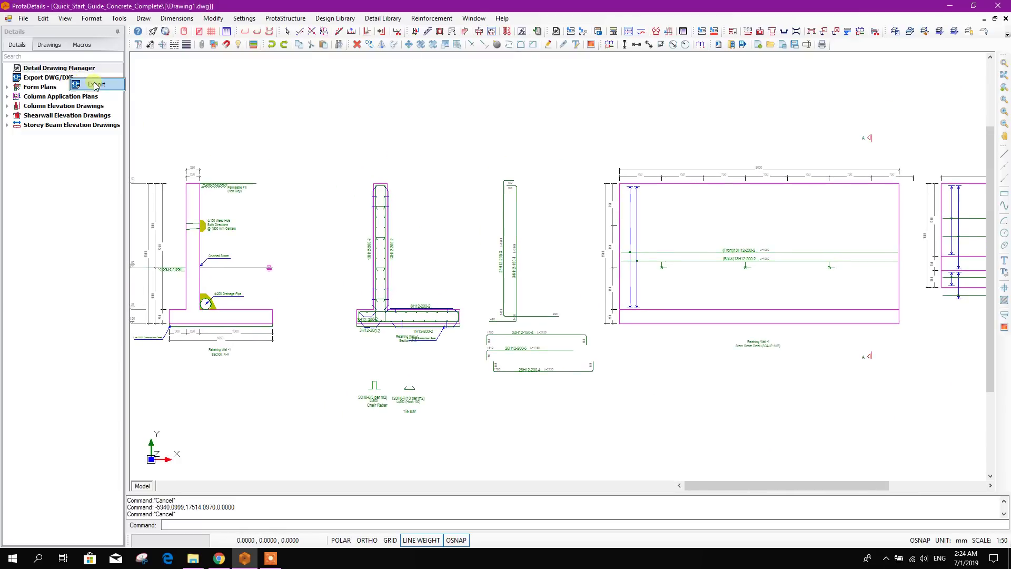
double_click(110, 89)
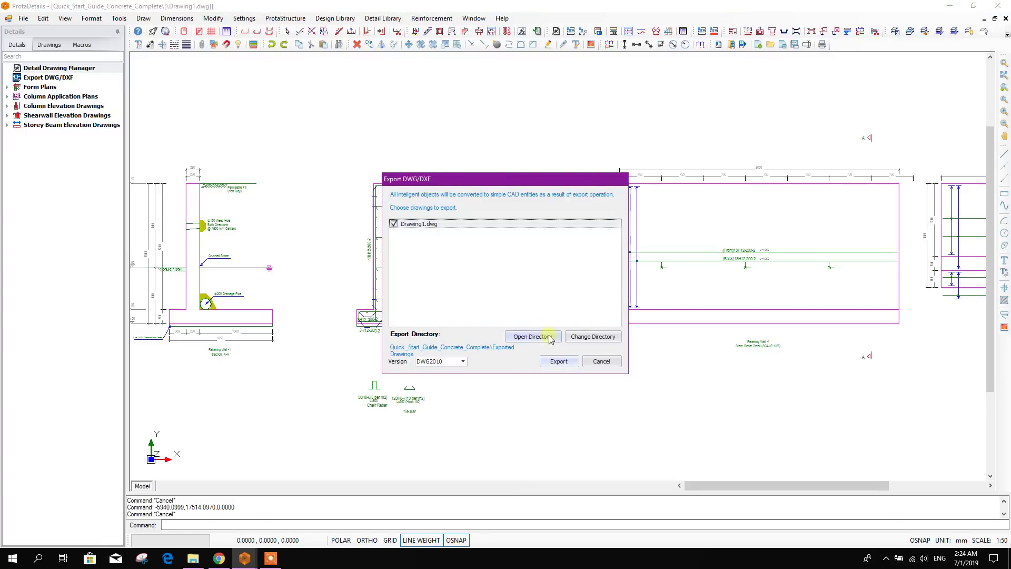
drag(457, 179, 379, 161)
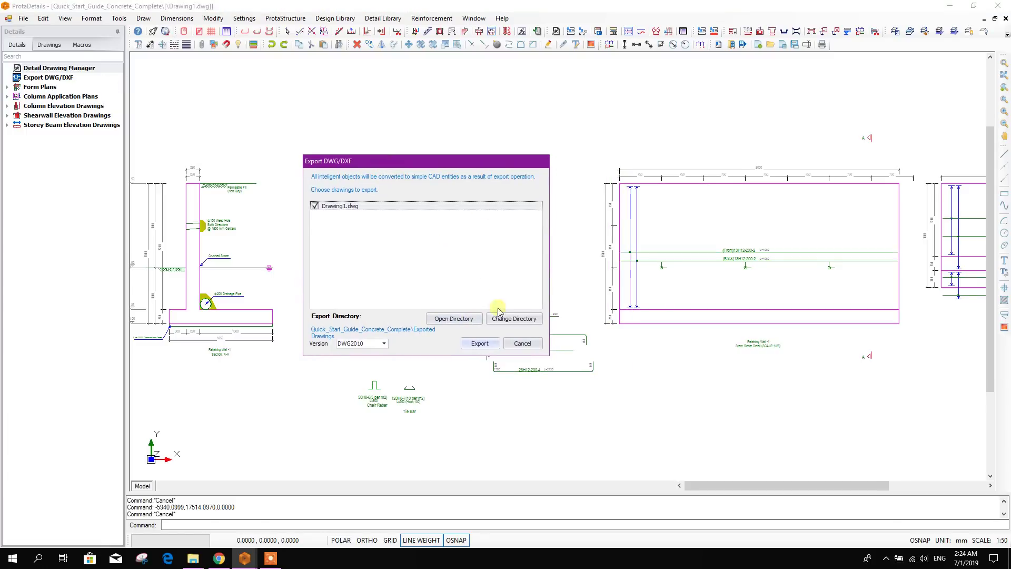
click(524, 346)
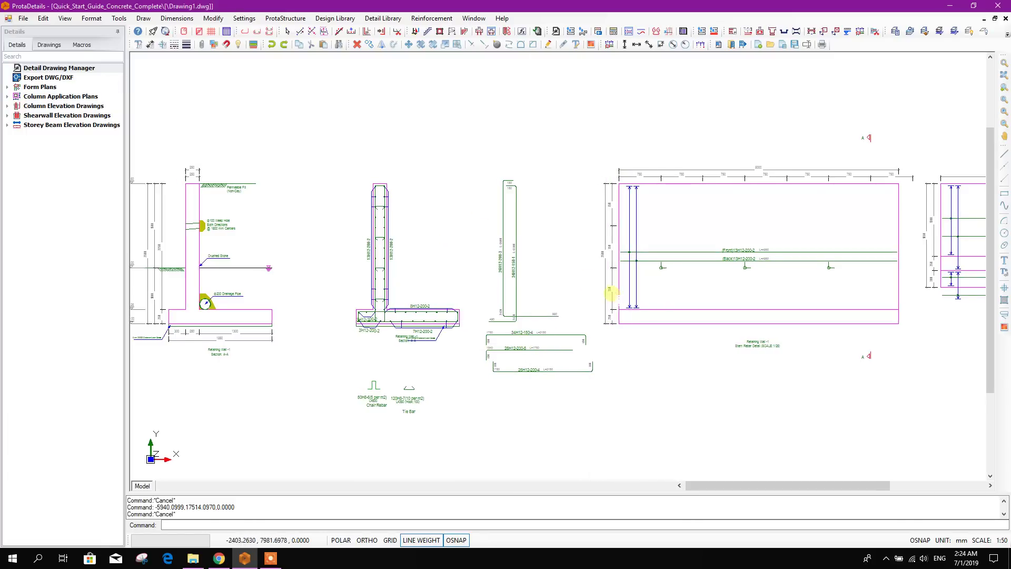
scroll(778, 298, down, 2)
scroll(708, 299, down, 1)
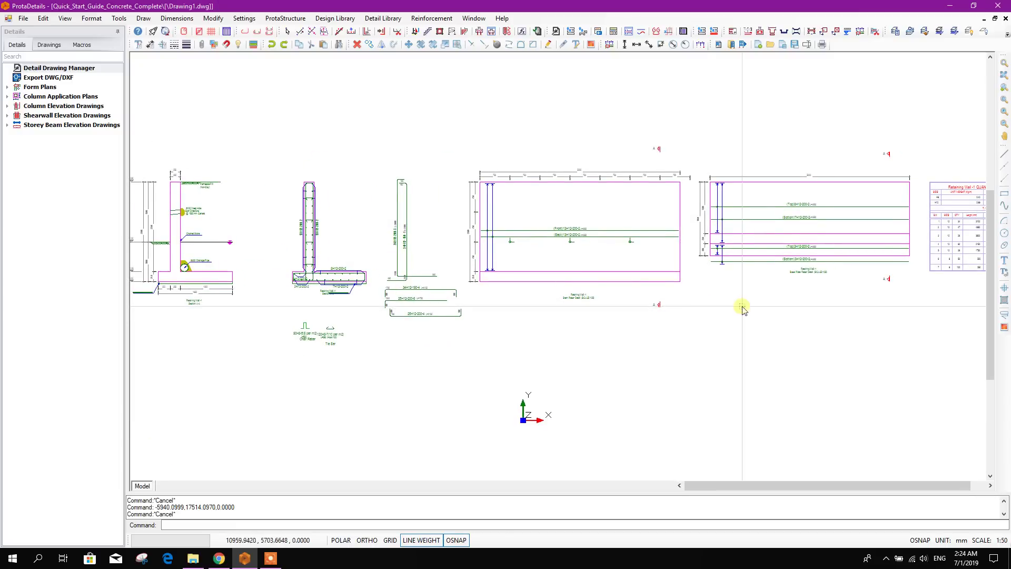
scroll(644, 322, up, 1)
scroll(652, 332, down, 1)
scroll(652, 333, down, 1)
scroll(698, 344, up, 1)
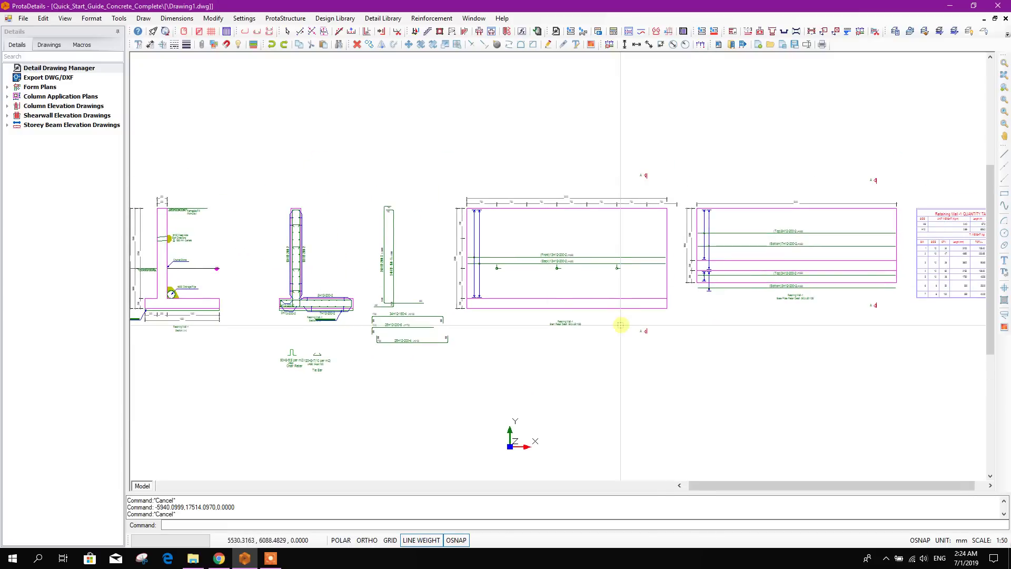